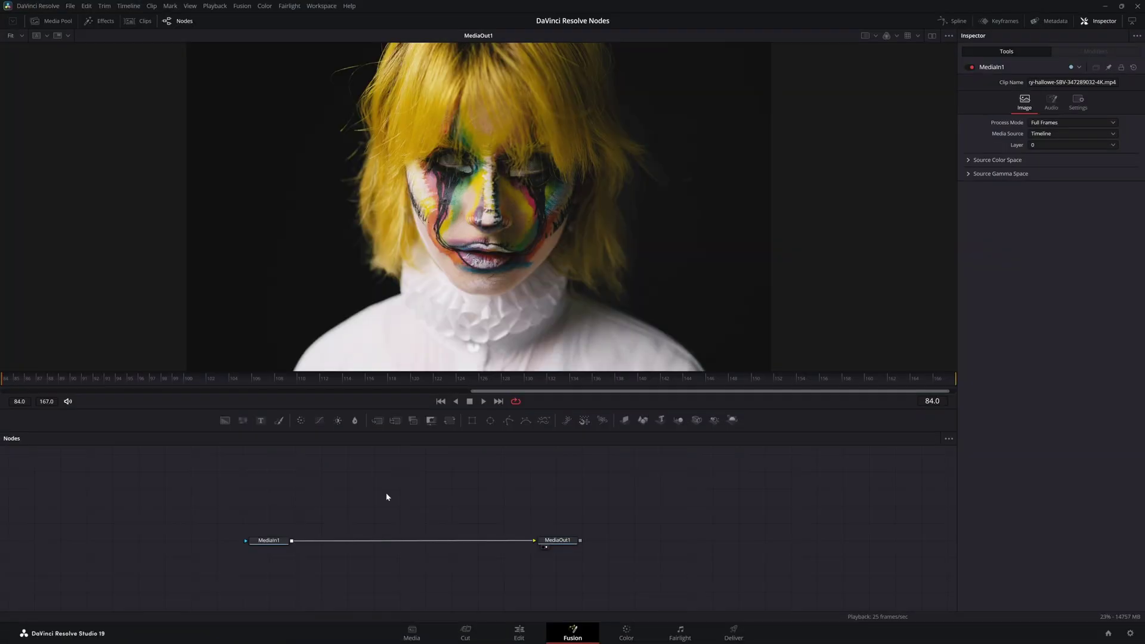
- Add a Luma Keyer node and wire MediaIn1's output into LumaKeyer1's input
key("shift+space")
type("luma")
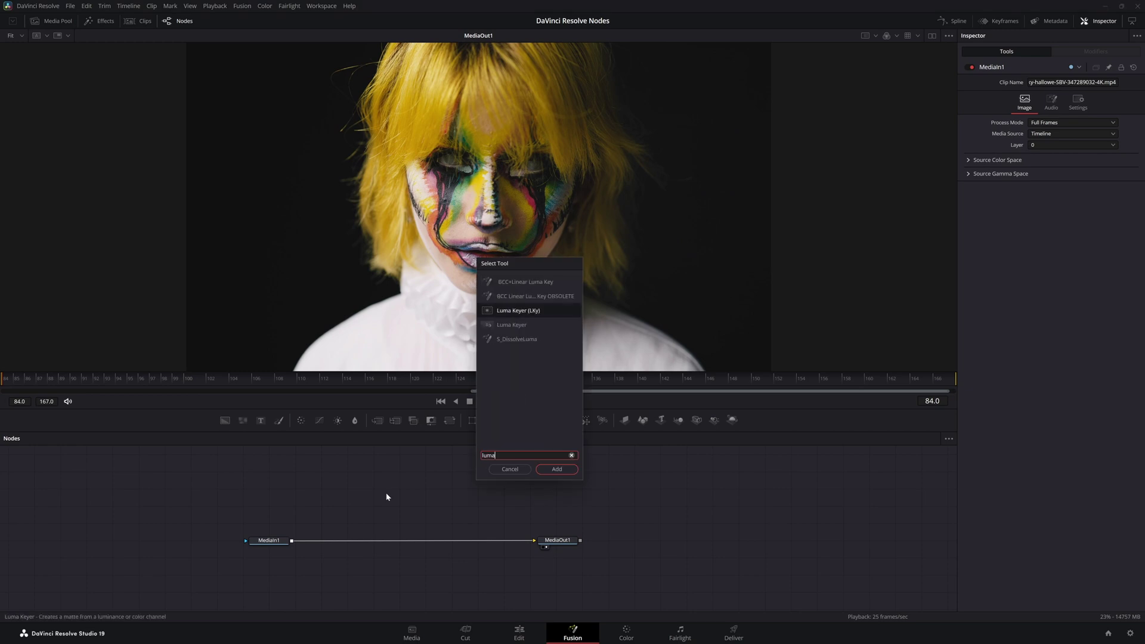
key("Return")
left_click_drag(386, 496, 338, 509)
left_click_drag(292, 540, 348, 309)
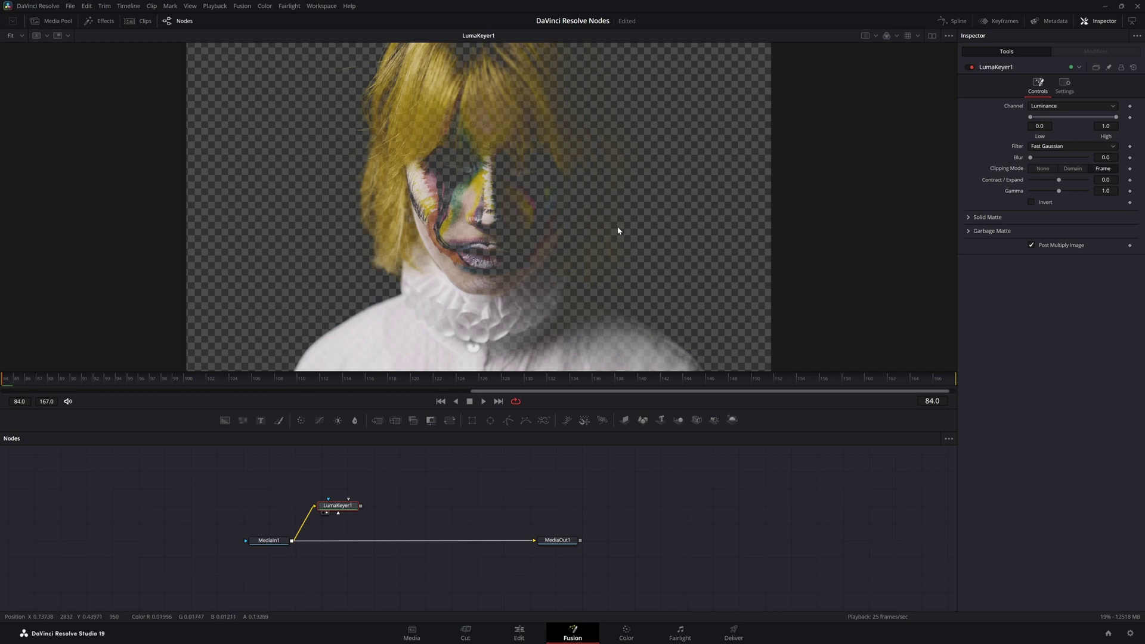
left_click(1053, 107)
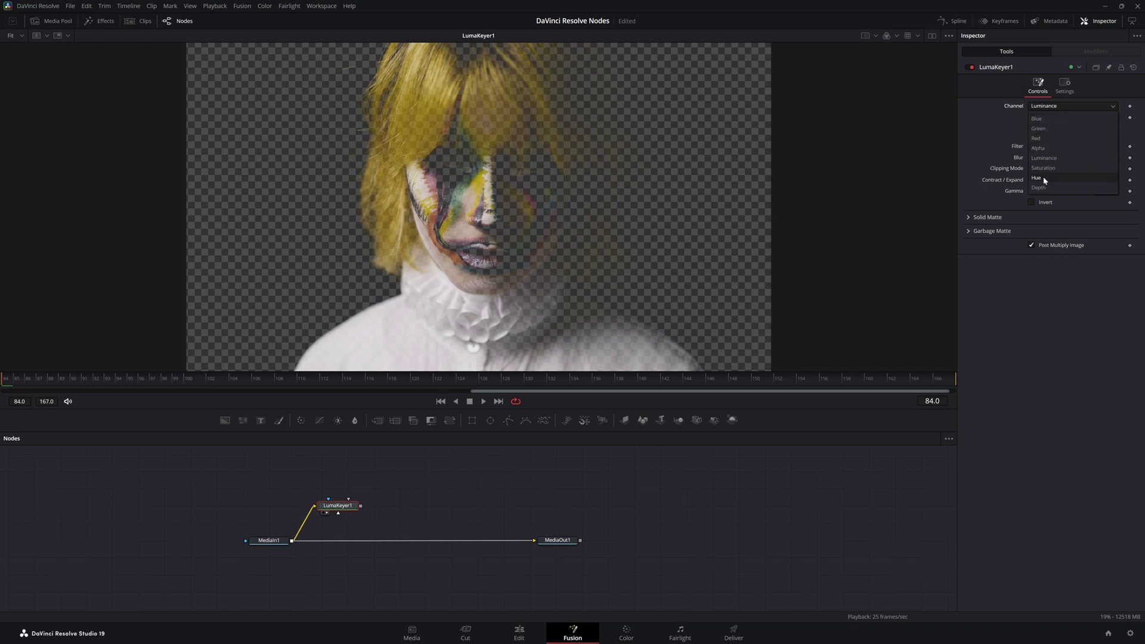
left_click(1044, 139)
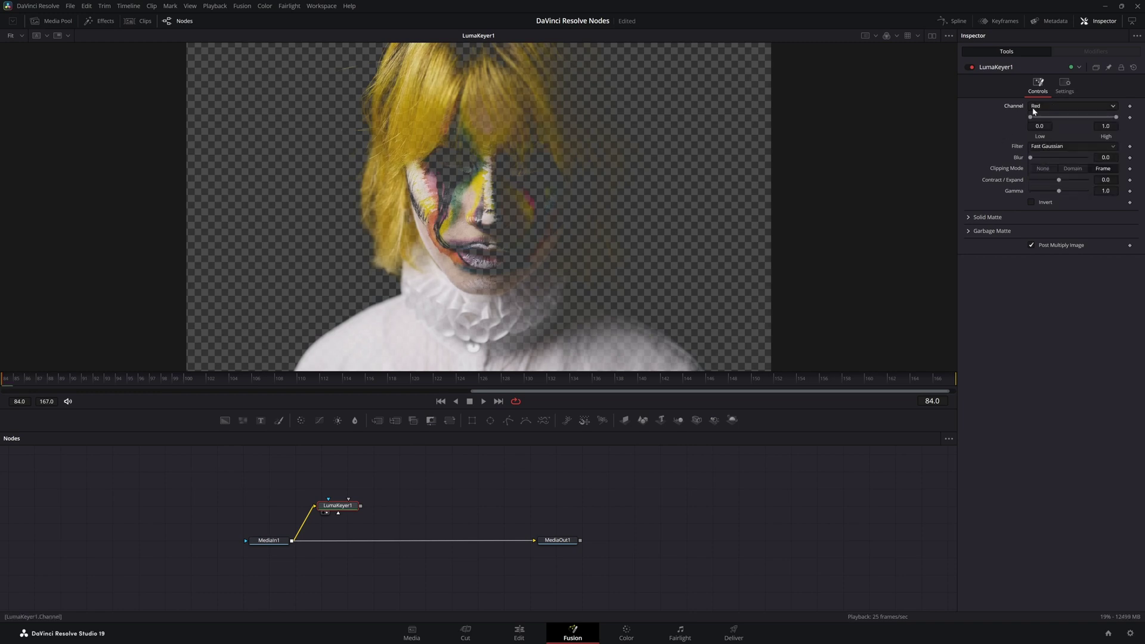
left_click(1053, 108)
left_click(1049, 119)
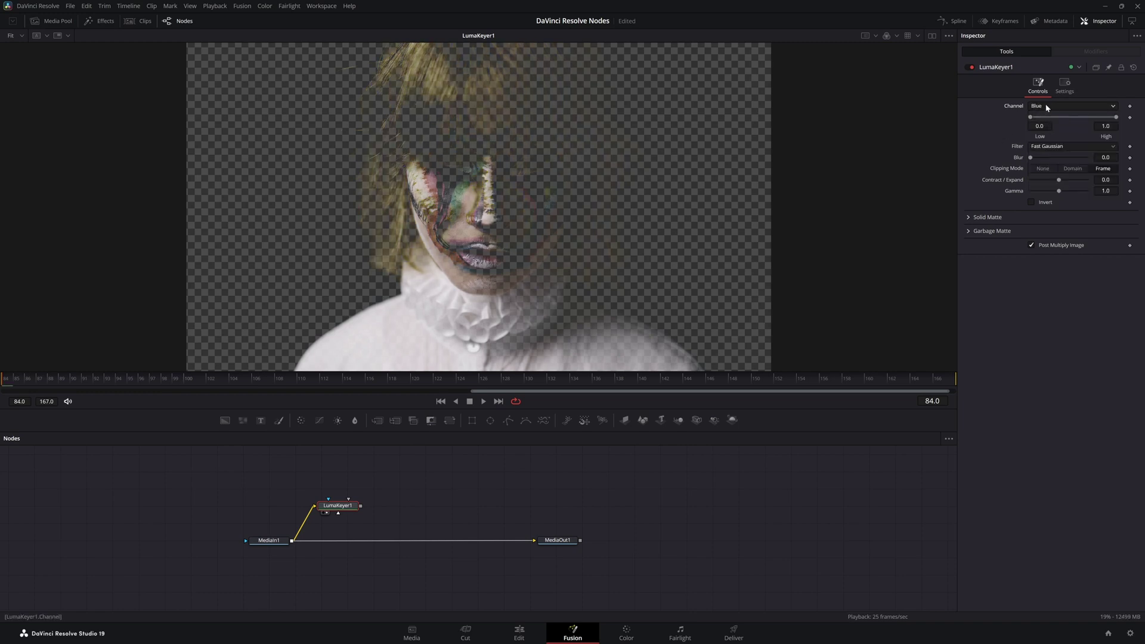
left_click(1043, 105)
left_click(1053, 159)
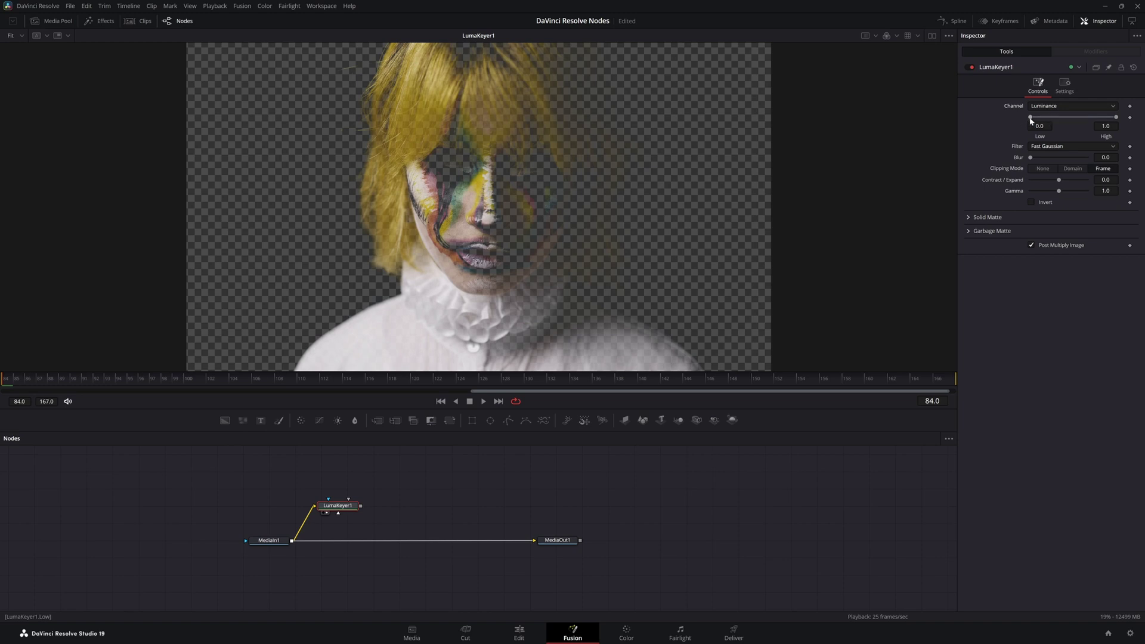
- Set the luma key range to Low 0.367 and High 0.556, save, and keep the Fast Gaussian filter
left_click_drag(1032, 120, 1084, 118)
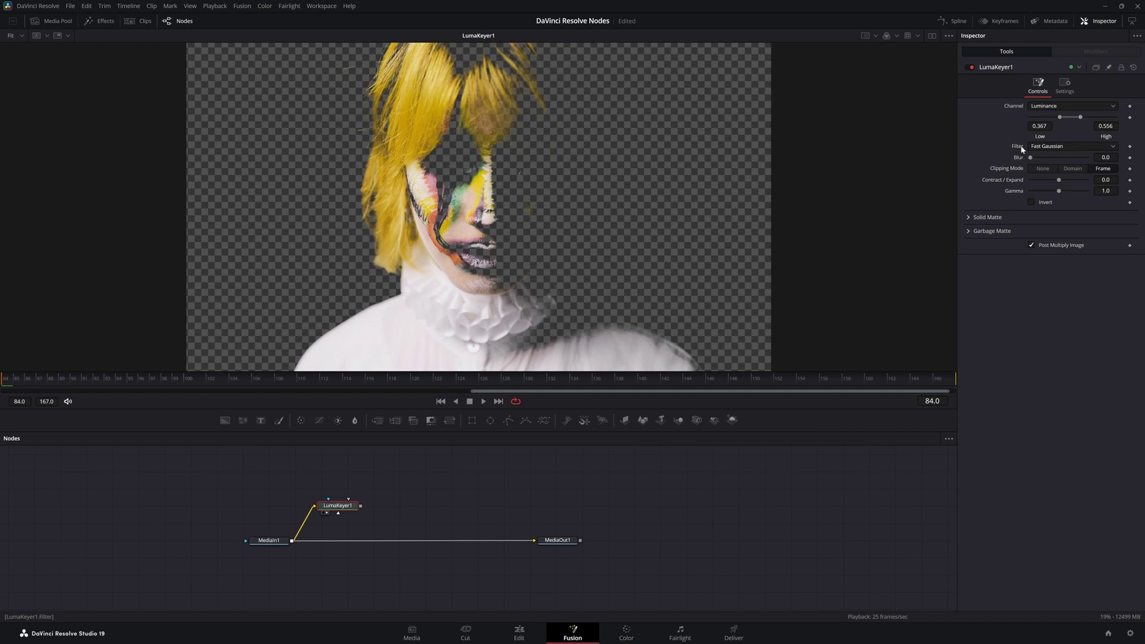
key("ctrl+s")
left_click(1043, 148)
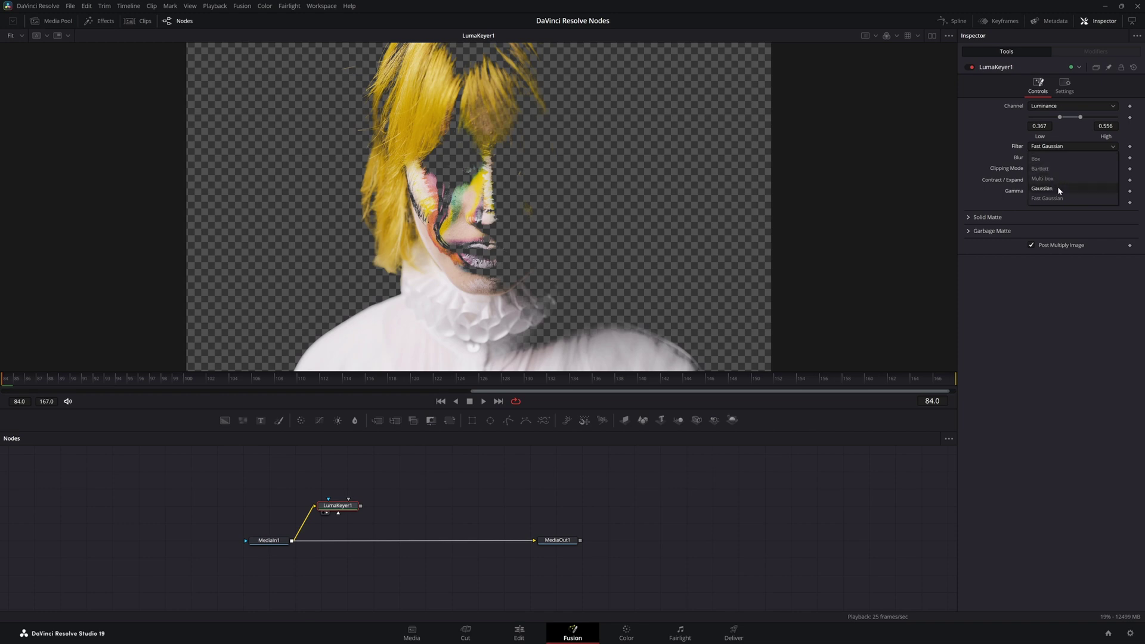
left_click(1019, 153)
left_click_drag(1030, 159, 1029, 160)
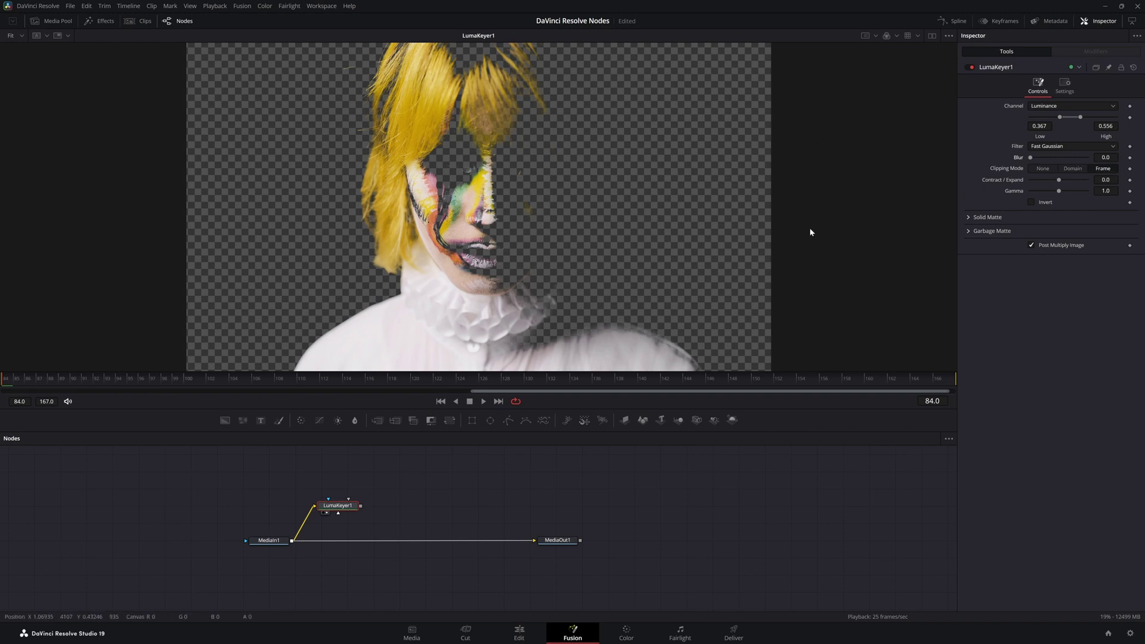
left_click(1072, 169)
left_click(1042, 169)
left_click(1111, 170)
left_click_drag(1059, 183, 1028, 190)
double_click(1063, 180)
double_click(1020, 192)
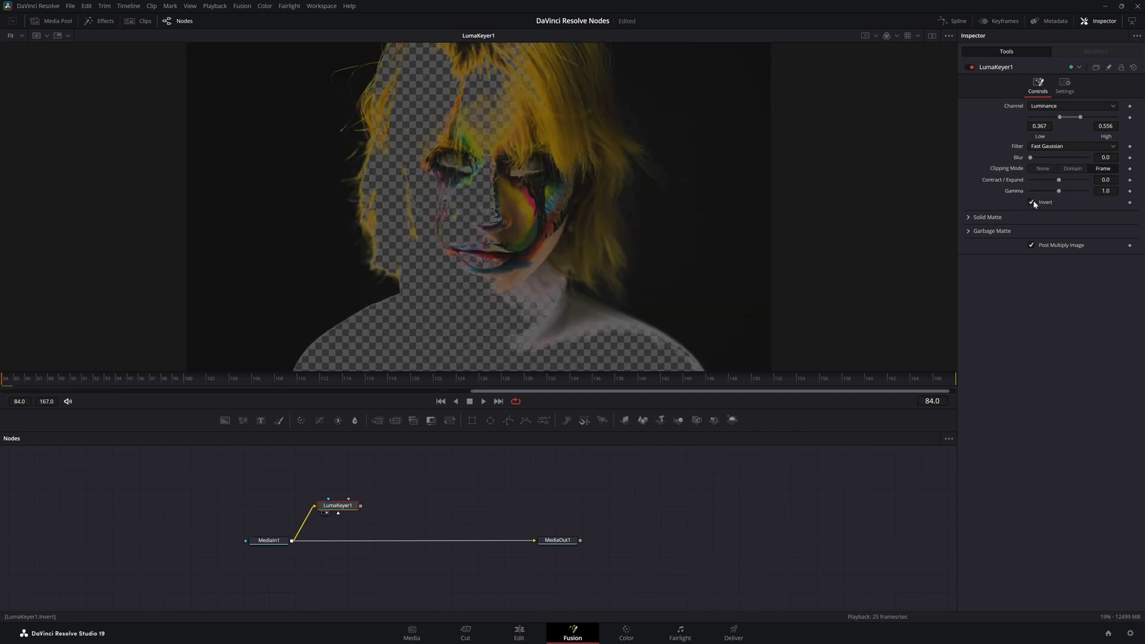
left_click(1032, 202)
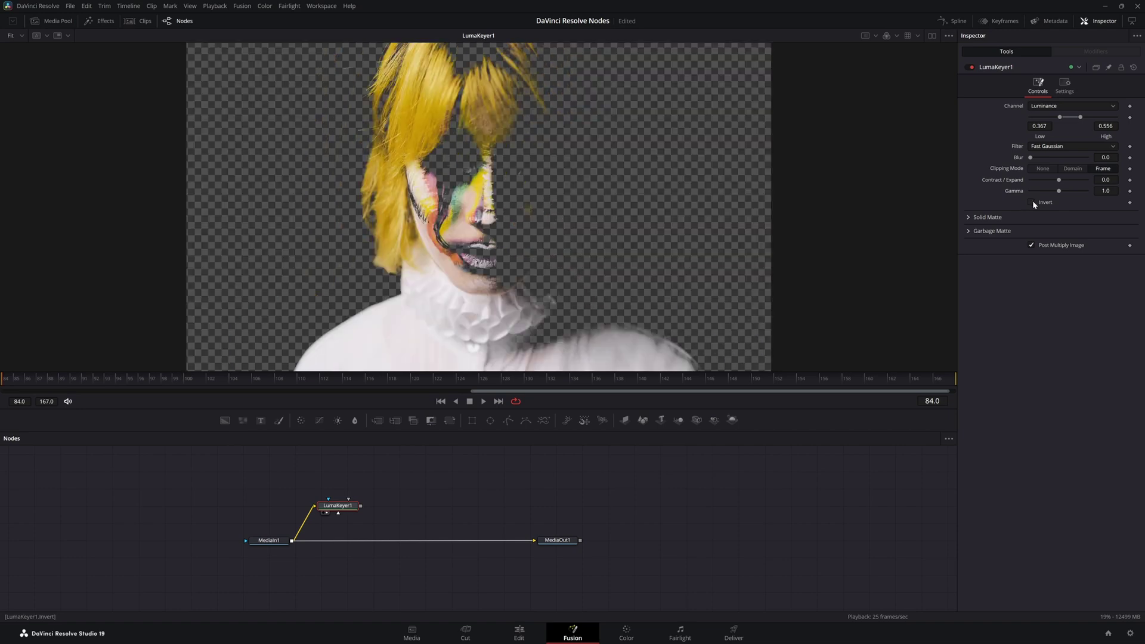
- Expand the Solid Matte and Garbage Matte settings, then add an Ellipse1 mask node and position it
left_click(968, 217)
left_click(968, 244)
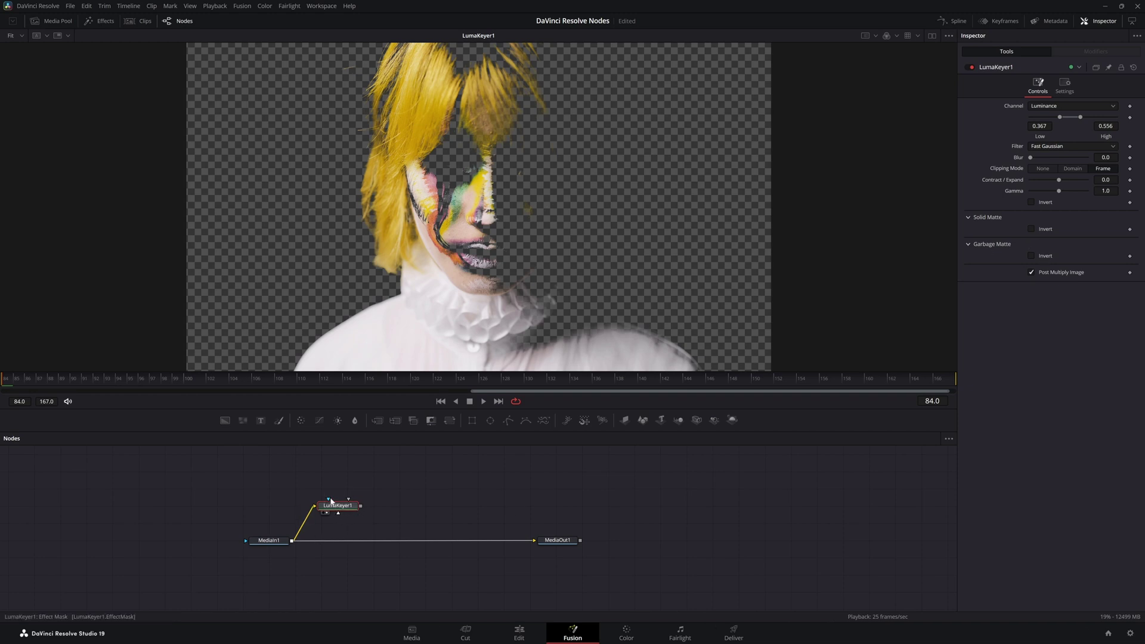
left_click_drag(329, 498, 323, 471)
left_click_drag(490, 420, 331, 466)
left_click(319, 469)
left_click_drag(479, 208, 532, 180)
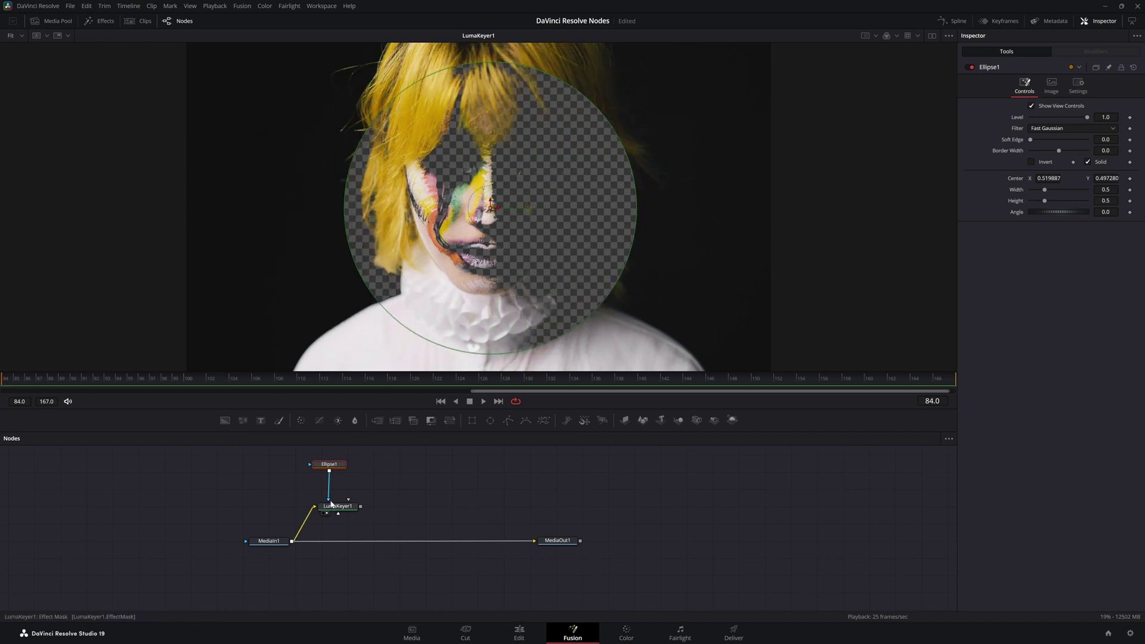
- Try Ellipse1 as Solid and Garbage Matte, centre it at 0.520652/0.508159, then disconnect it
left_click_drag(329, 502, 338, 514)
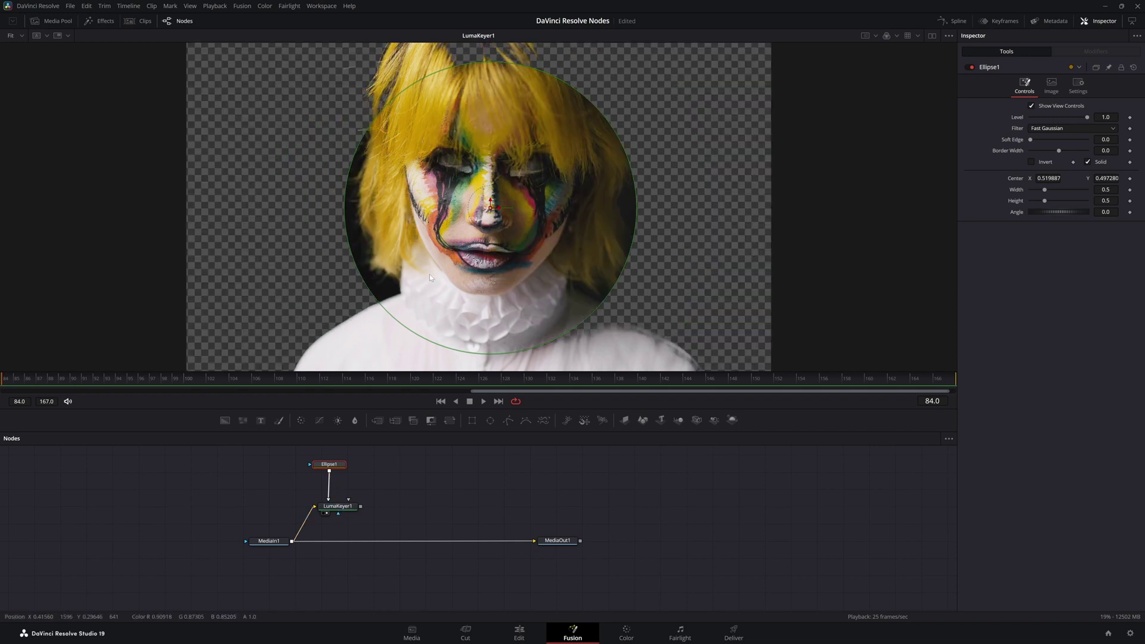
left_click_drag(484, 212, 398, 204)
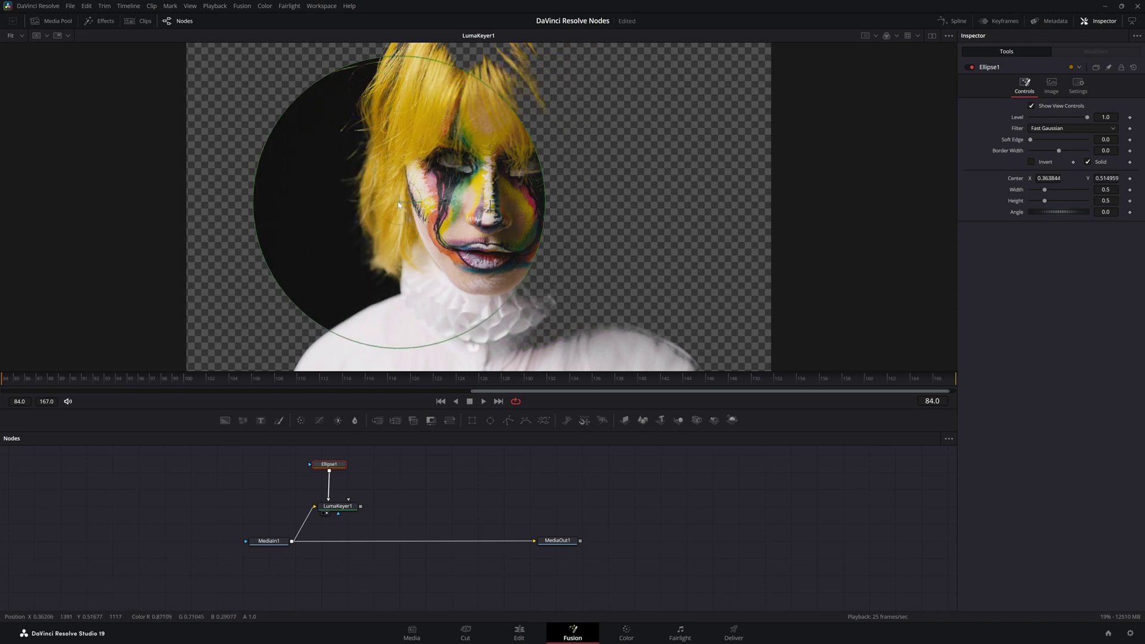
left_click(887, 37)
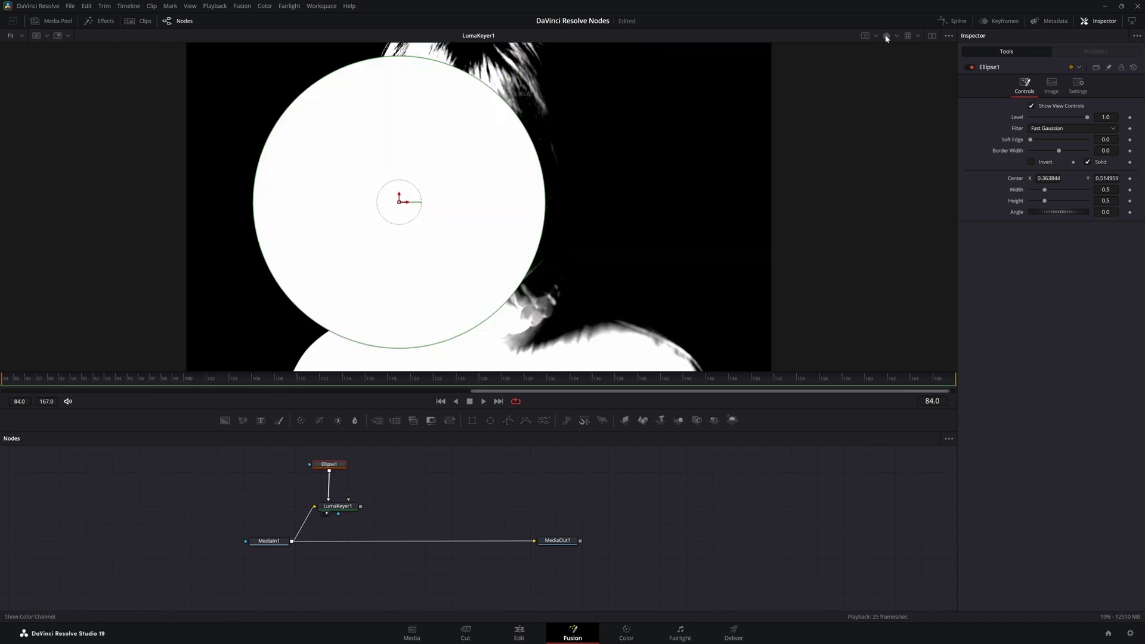
left_click(887, 37)
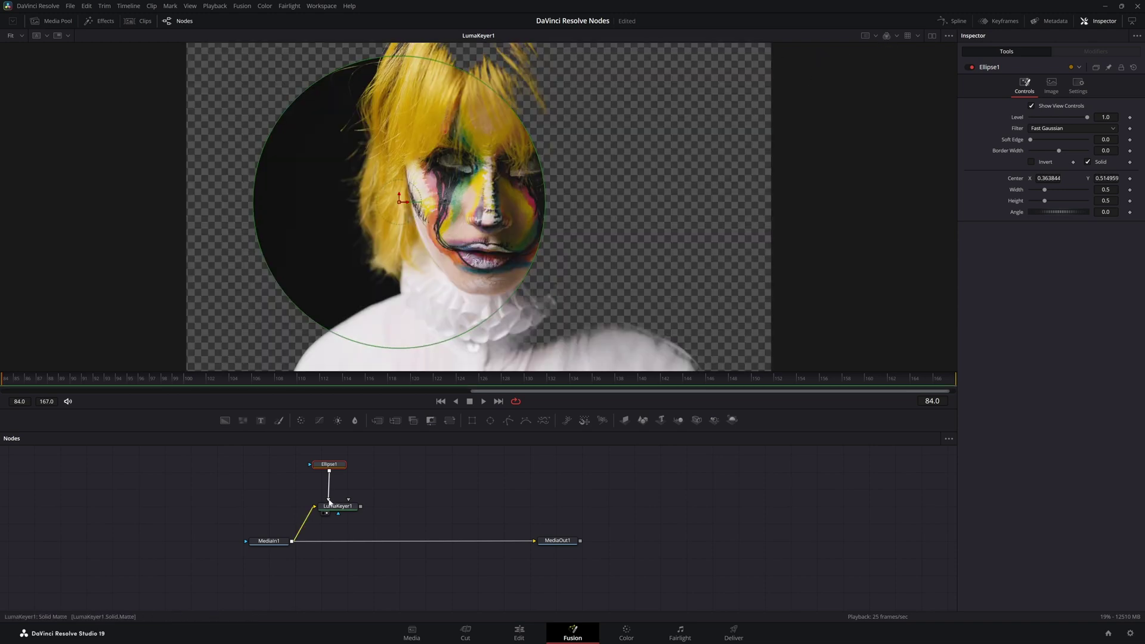
left_click_drag(329, 501, 349, 502)
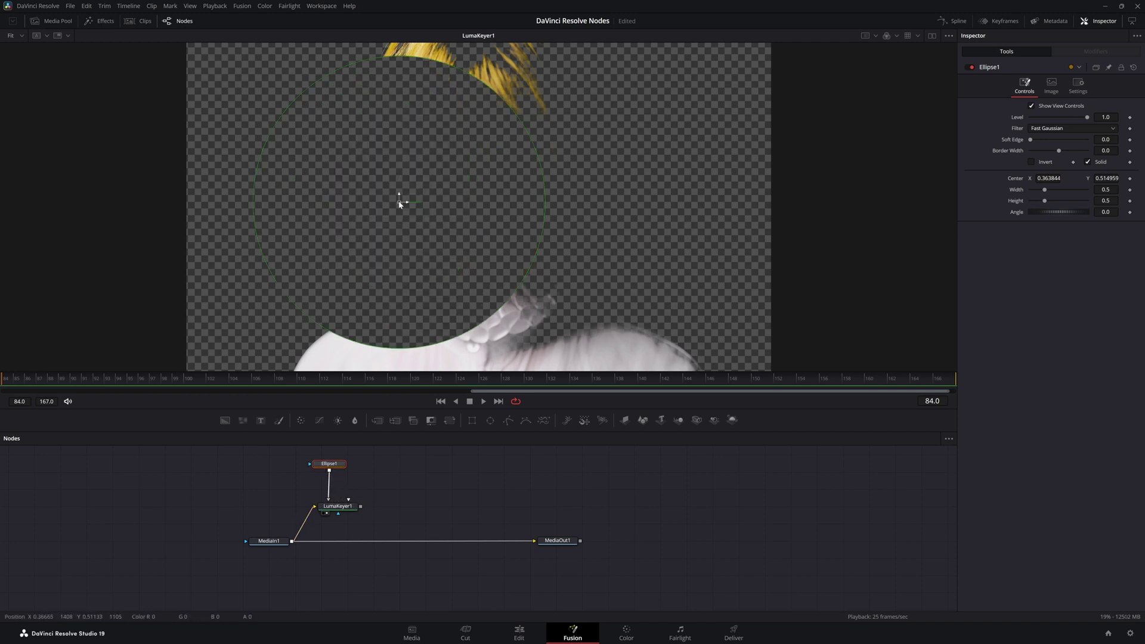
left_click_drag(399, 204, 491, 205)
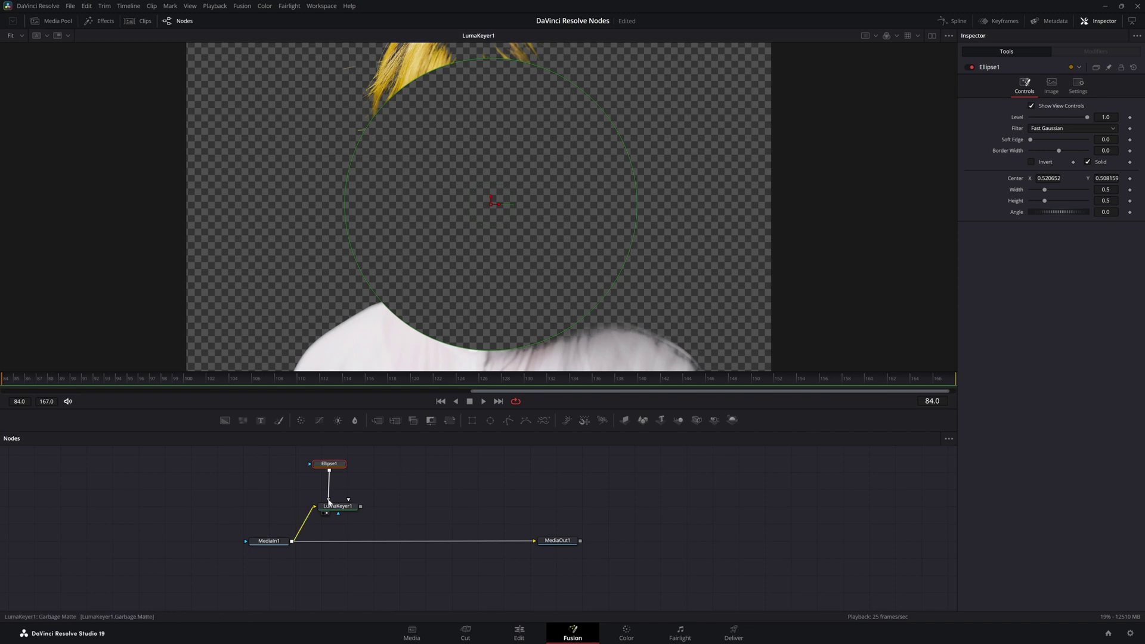
left_click_drag(328, 502, 331, 468)
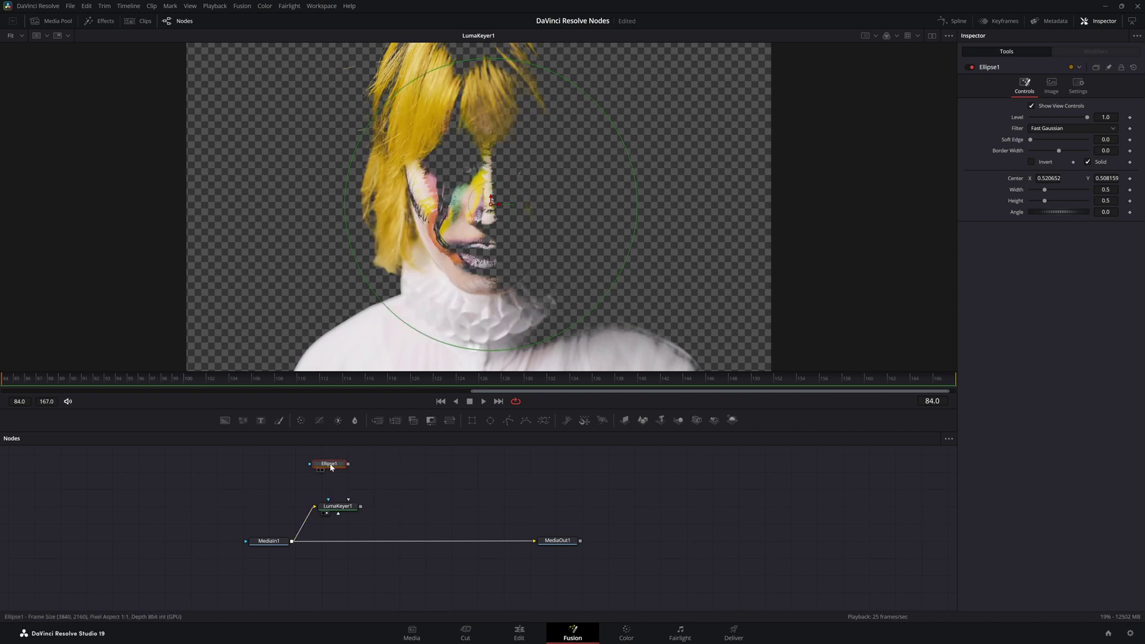
left_click(344, 509)
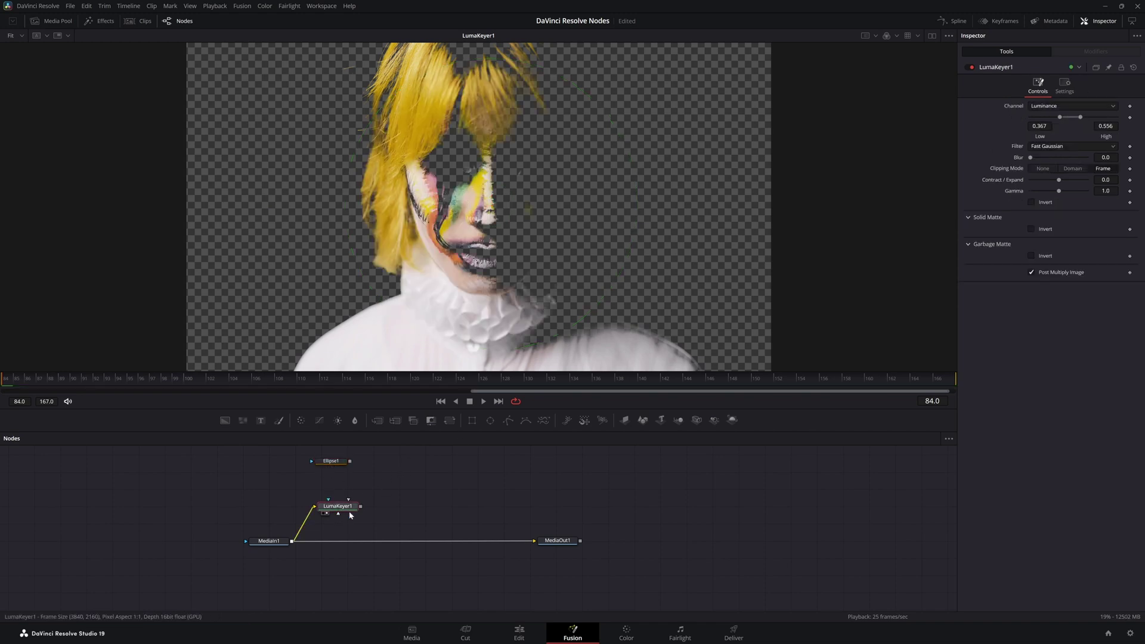
left_click(1031, 273)
left_click(1032, 273)
left_click(1031, 272)
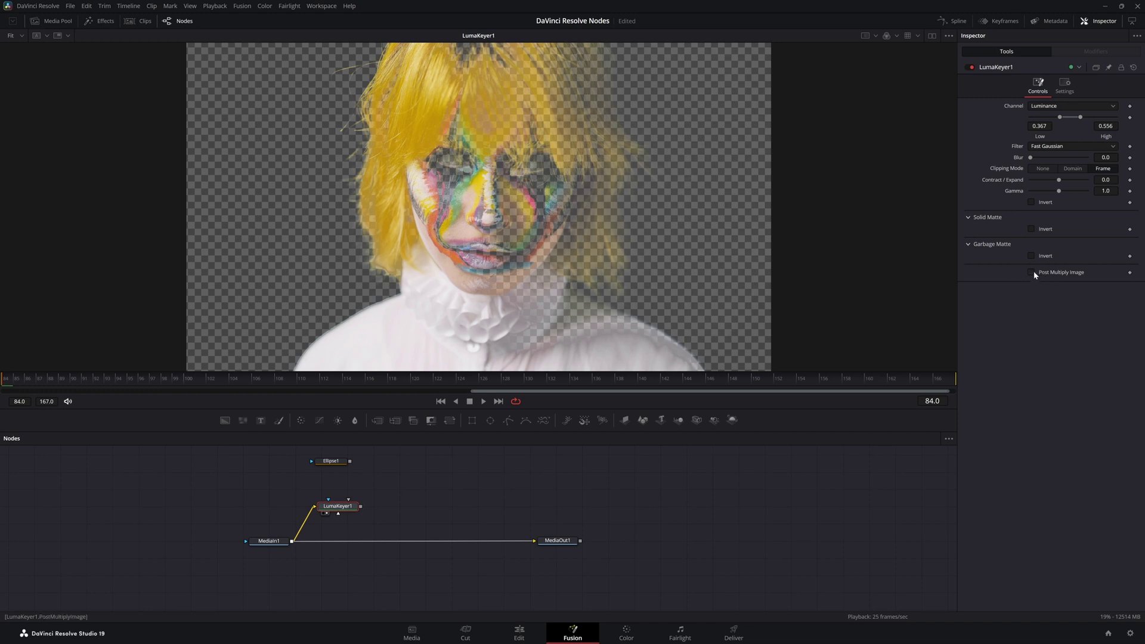
left_click(1031, 273)
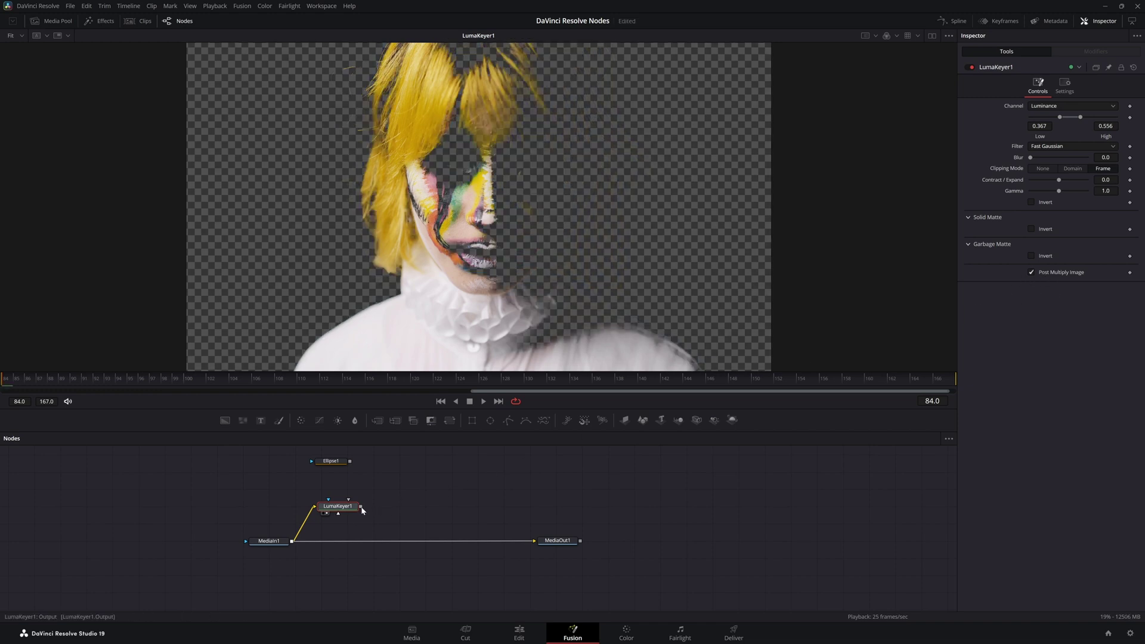
left_click_drag(362, 510, 447, 507)
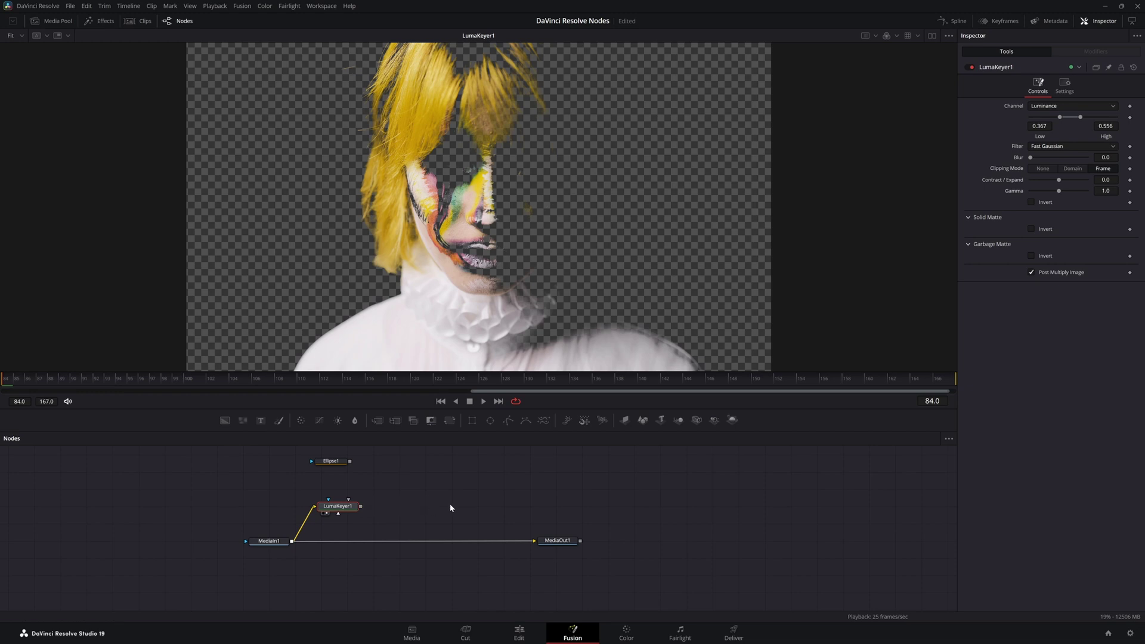
left_click(1032, 273)
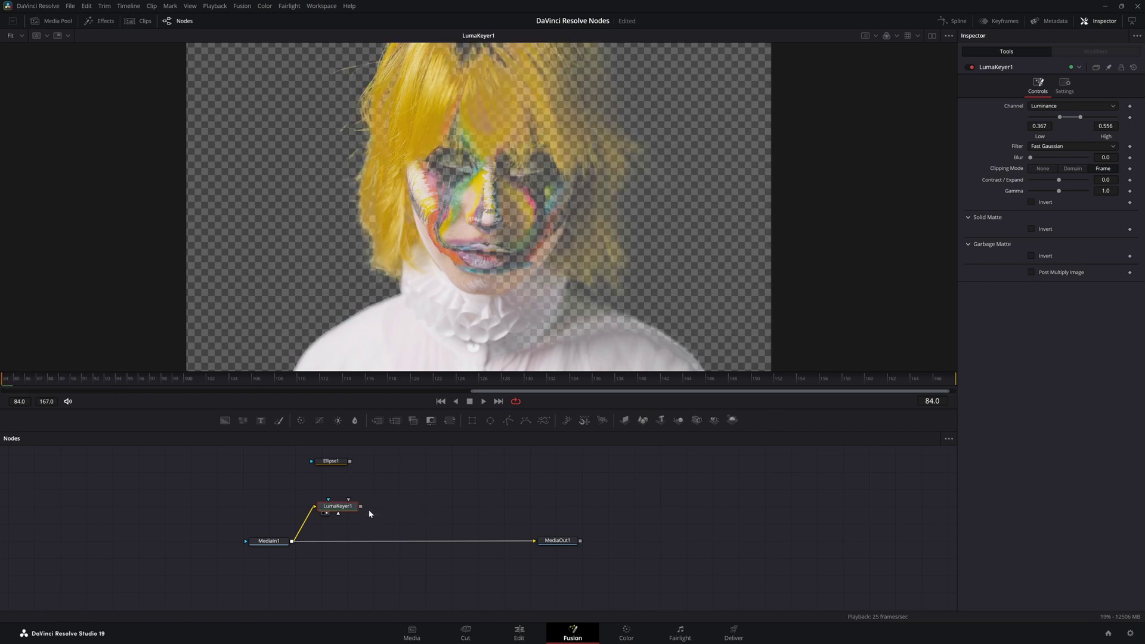
left_click_drag(361, 510, 424, 511)
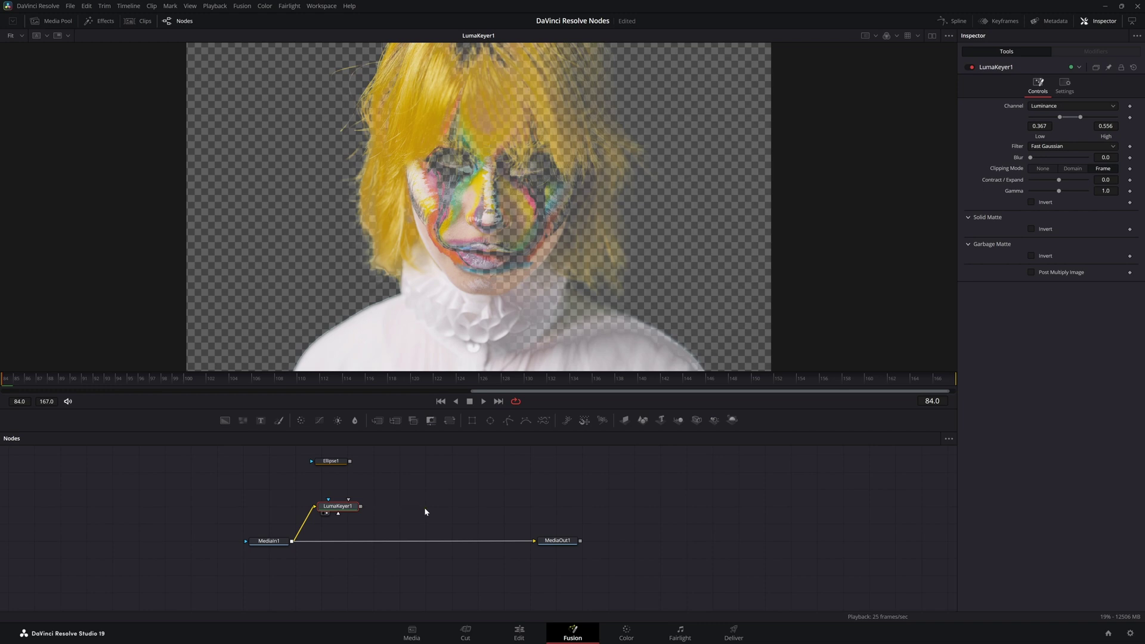
left_click(1043, 272)
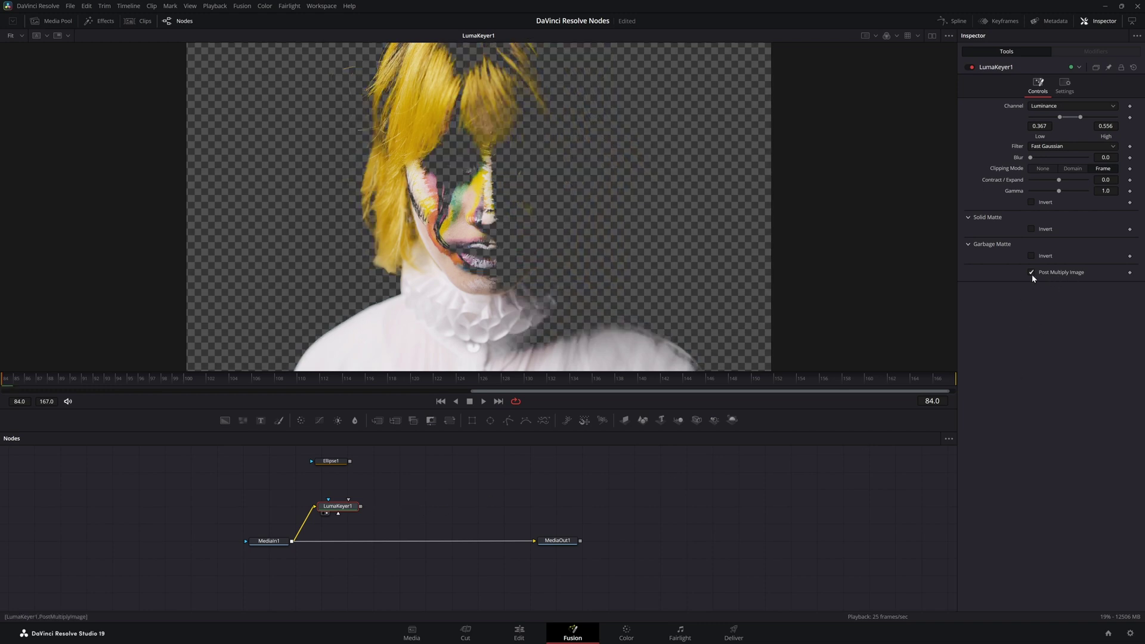
left_click_drag(335, 508, 332, 495)
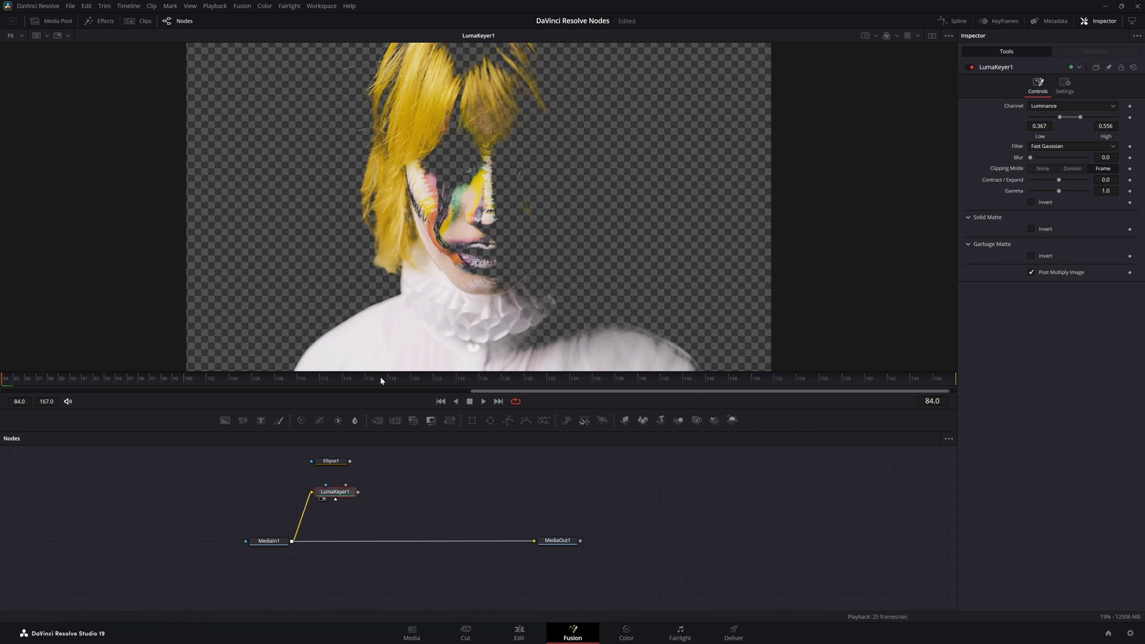
- Scrub the keyed result, then view the original MediaIn1 footage and scrub back to frame 84
mouse_move(49, 382)
left_mouse_down()
mouse_move(261, 374)
mouse_move(70, 381)
left_mouse_up()
left_click_drag(269, 541, 320, 285)
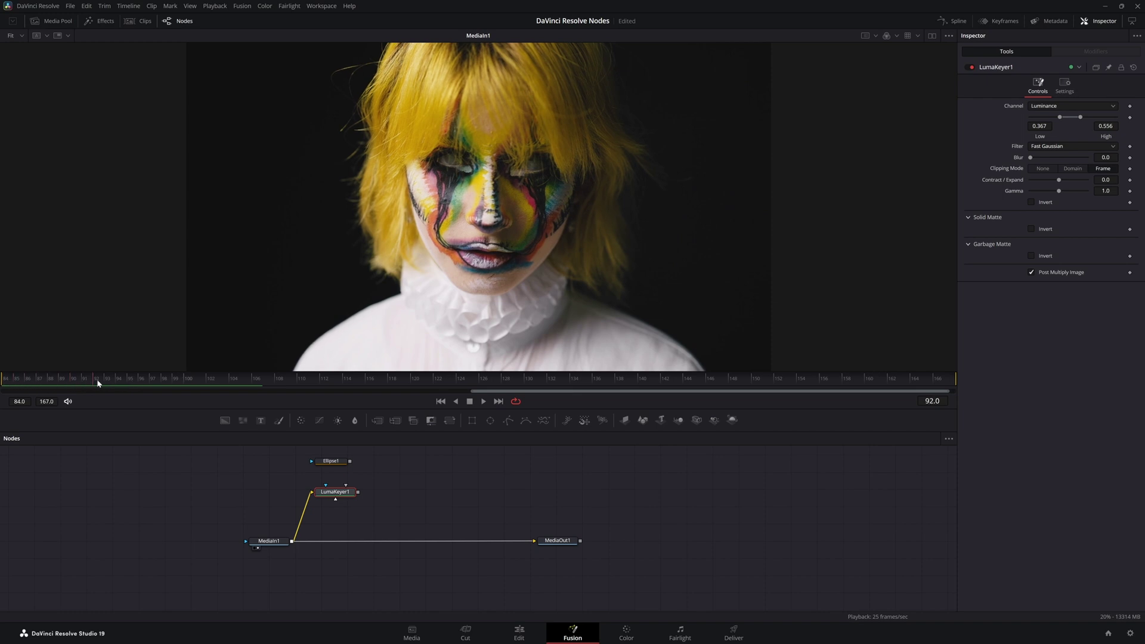
left_click_drag(102, 383, 37, 402)
left_click_drag(177, 393, 3, 427)
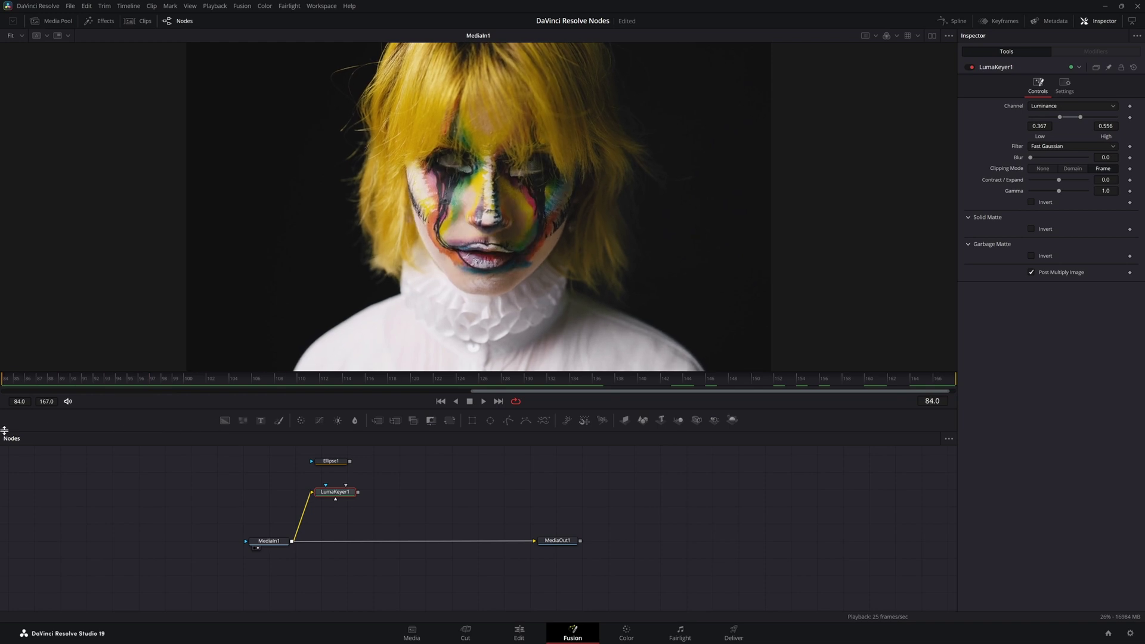
- View LumaKeyer1 again and narrow its luminance range to Low 0.267, High 0.372
left_click_drag(338, 497, 343, 327)
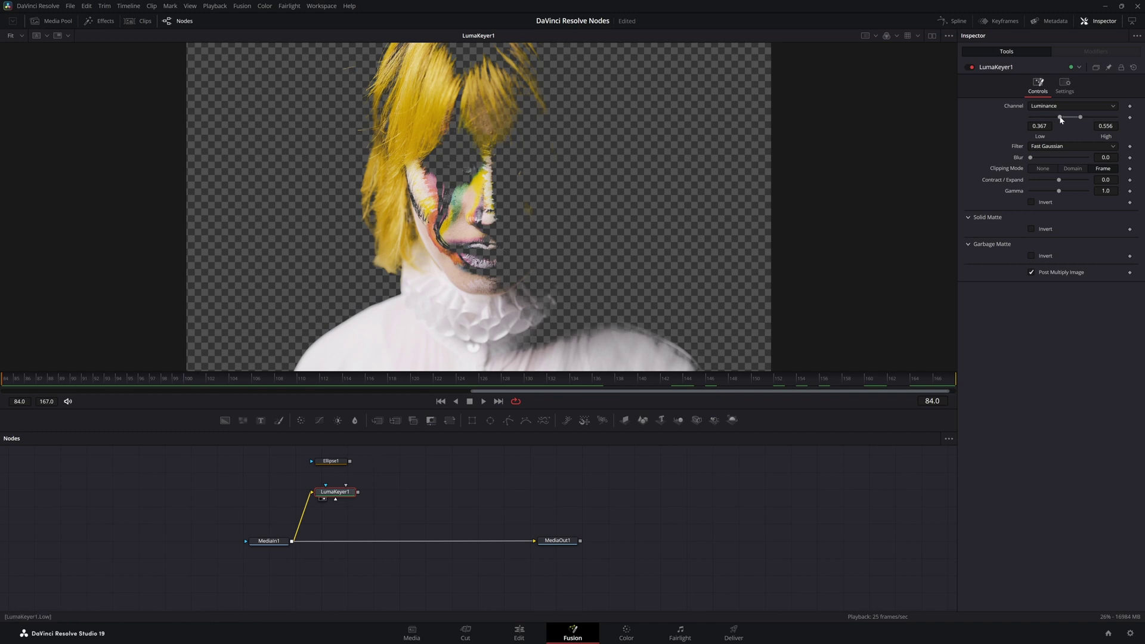
left_click_drag(1050, 112, 1054, 113)
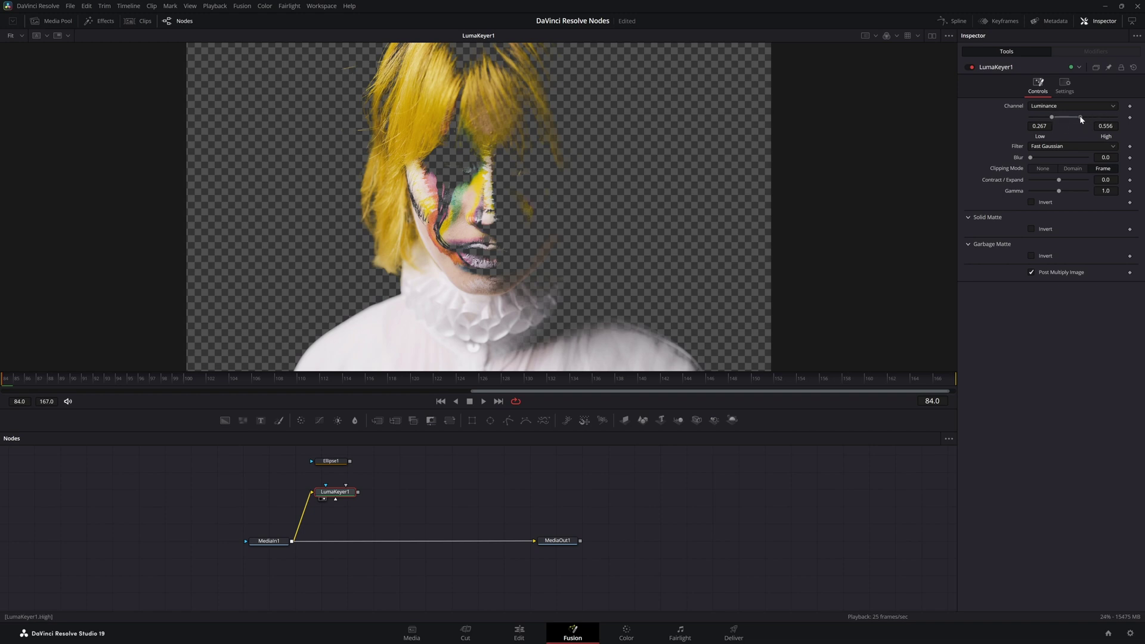
left_click_drag(1081, 118, 1064, 118)
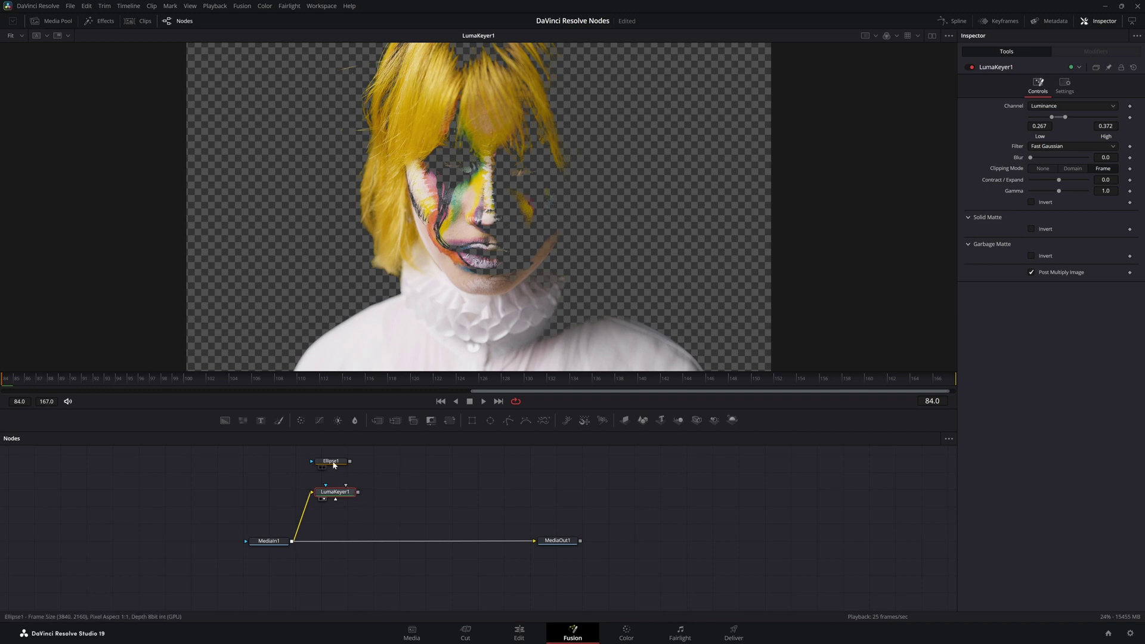
- Connect Ellipse1 as LumaKeyer1's garbage matte, invert it, and select Ellipse1 at frame 99
left_click_drag(336, 463, 405, 471)
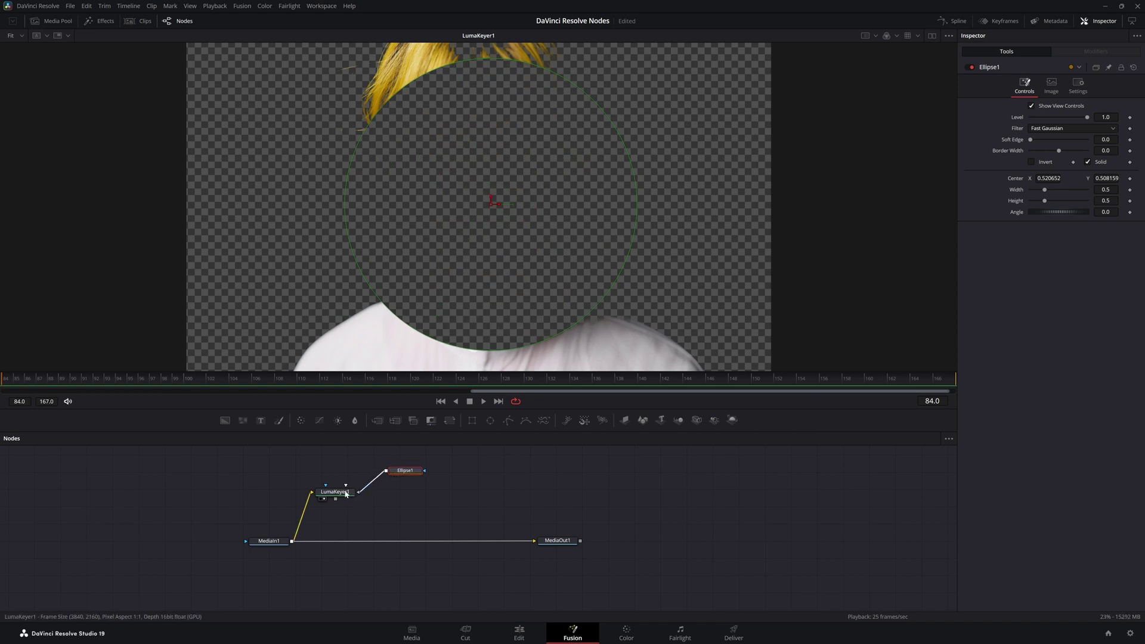
left_click(335, 495)
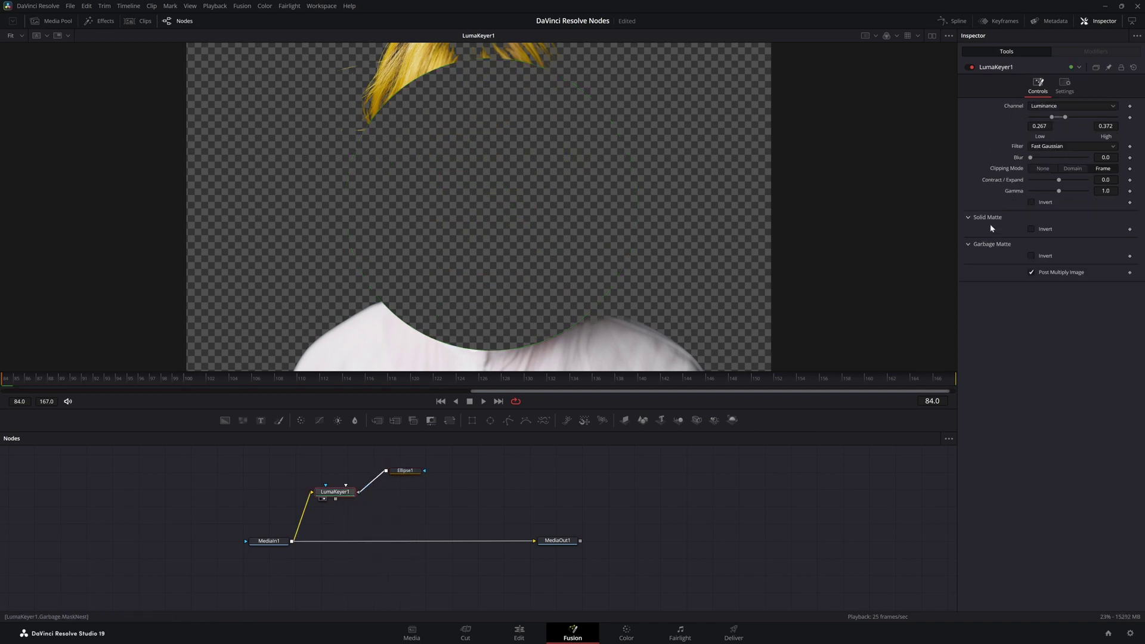
left_click(1034, 256)
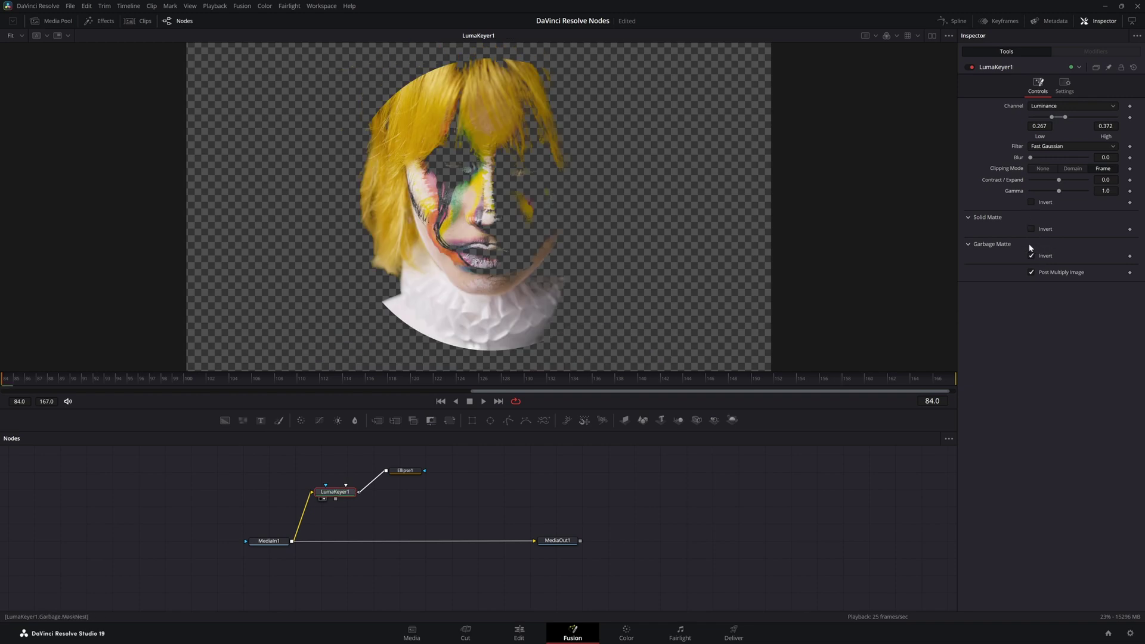
left_click(407, 471)
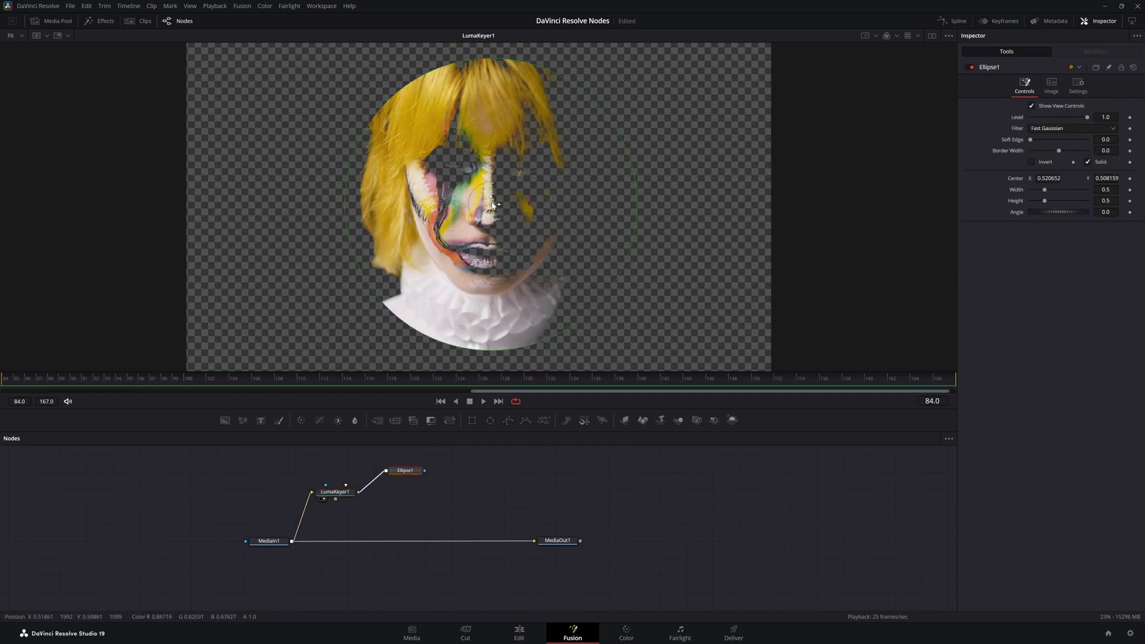
left_click(175, 379)
- At frame 104, shrink the ellipse into a soft-edged circle around the mouth, checking the alpha
left_click_drag(175, 379, 260, 382)
left_click_drag(491, 205, 484, 248)
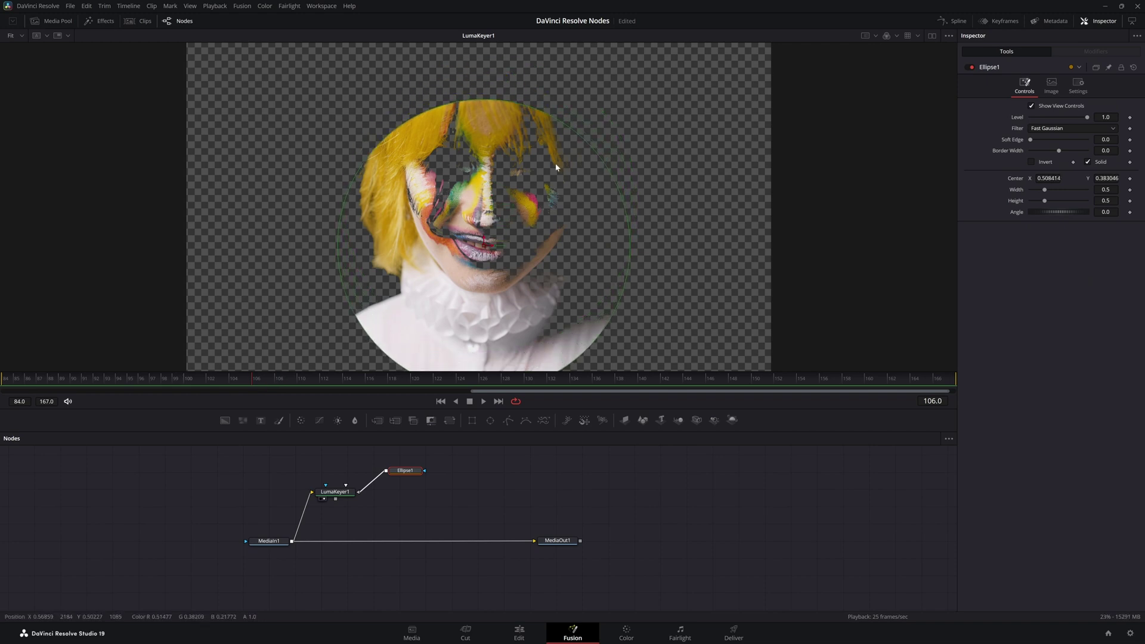
left_click_drag(587, 146, 552, 195)
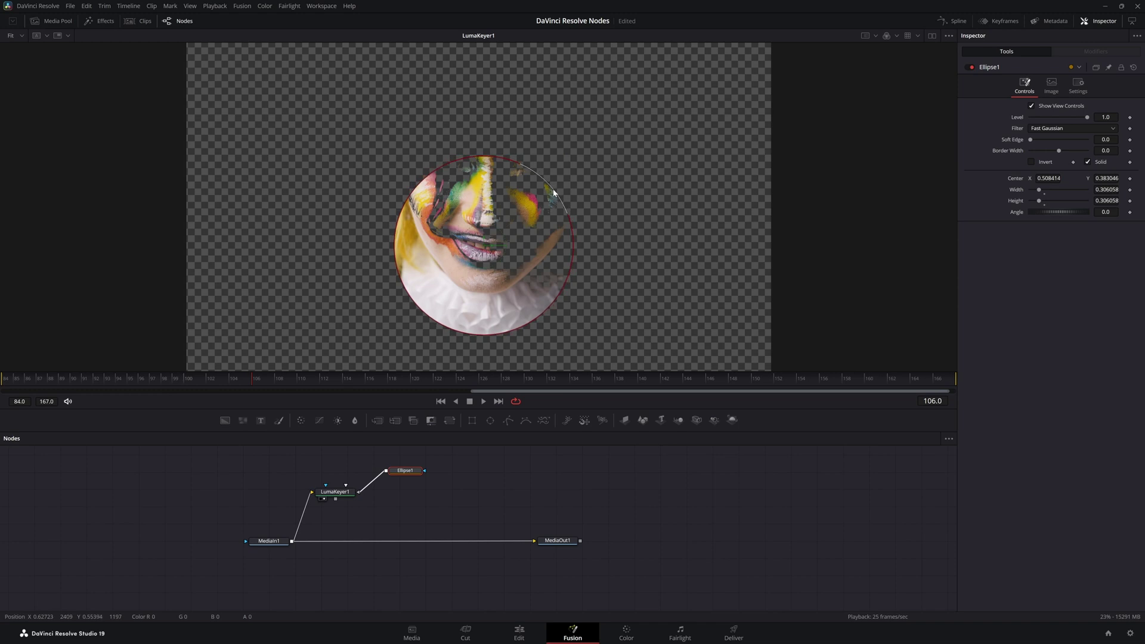
left_click(887, 38)
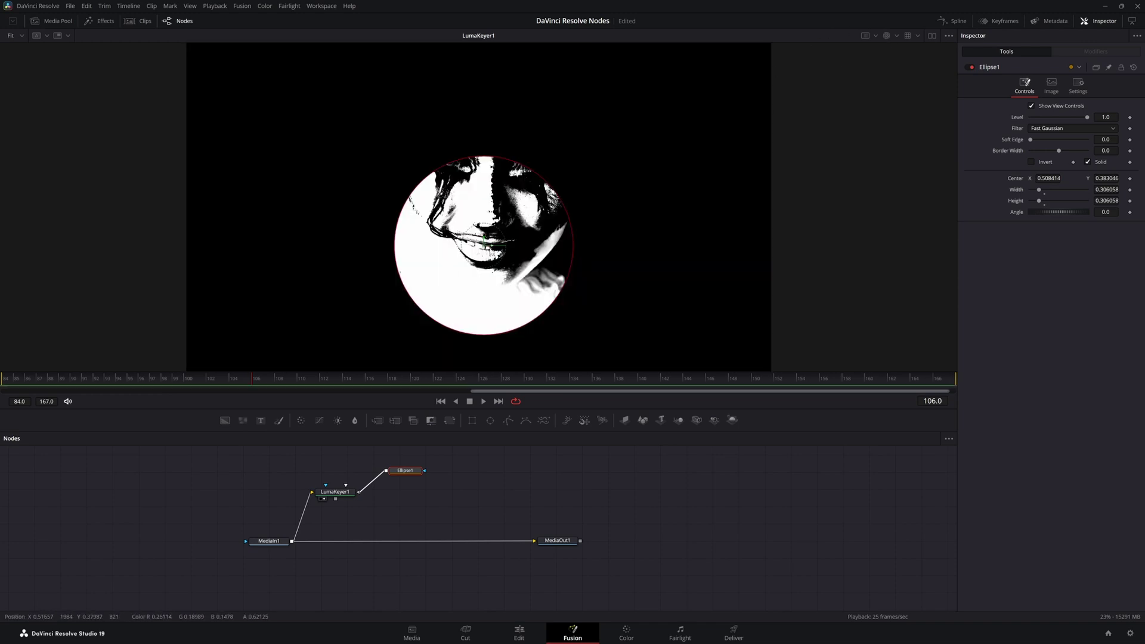
left_click_drag(488, 246, 489, 248)
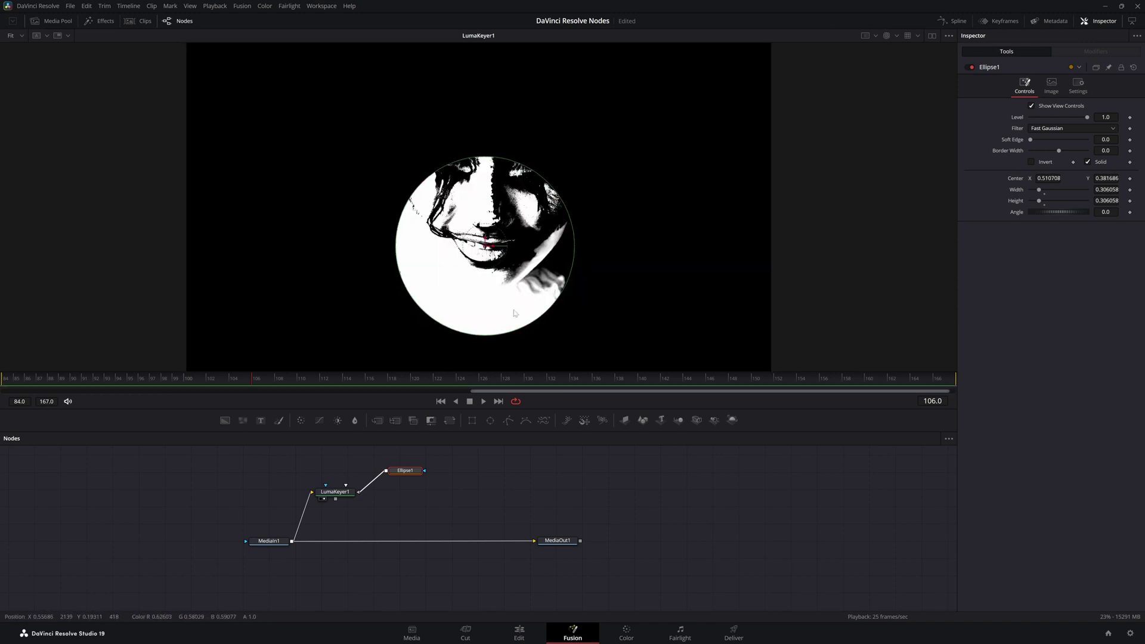
left_click_drag(522, 328, 512, 314)
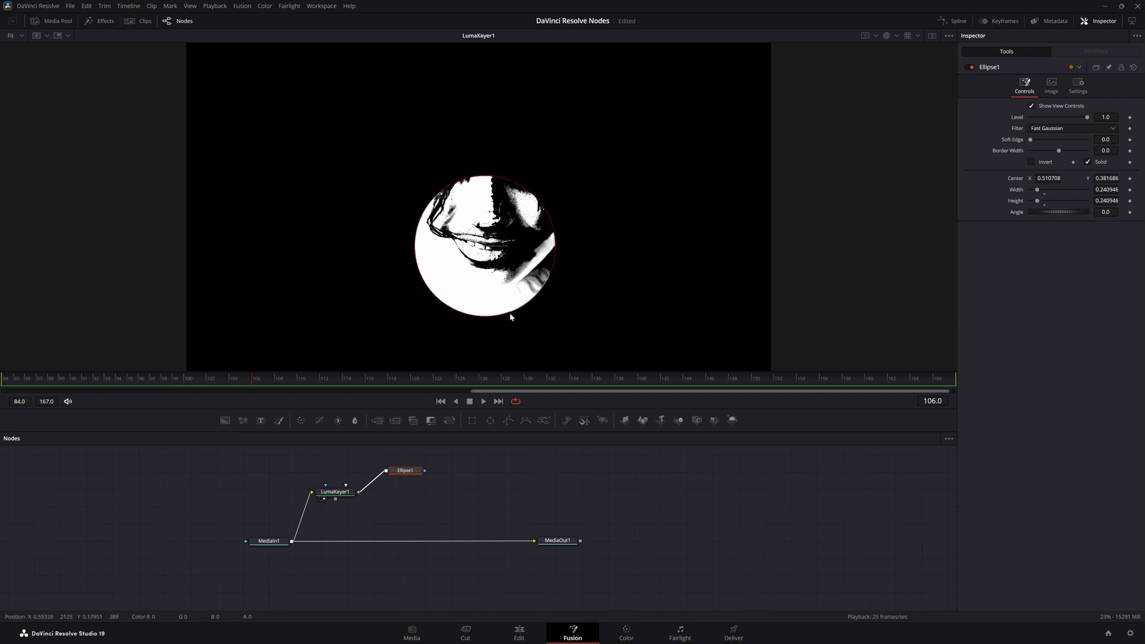
left_click_drag(1032, 141, 1046, 147)
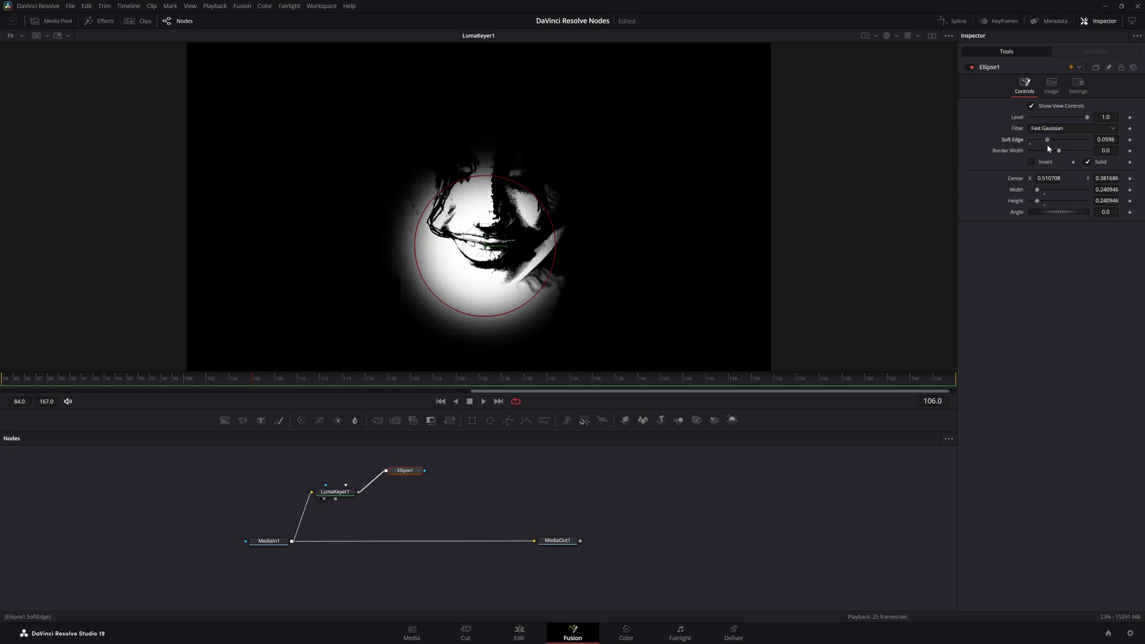
left_click_drag(519, 311, 504, 287)
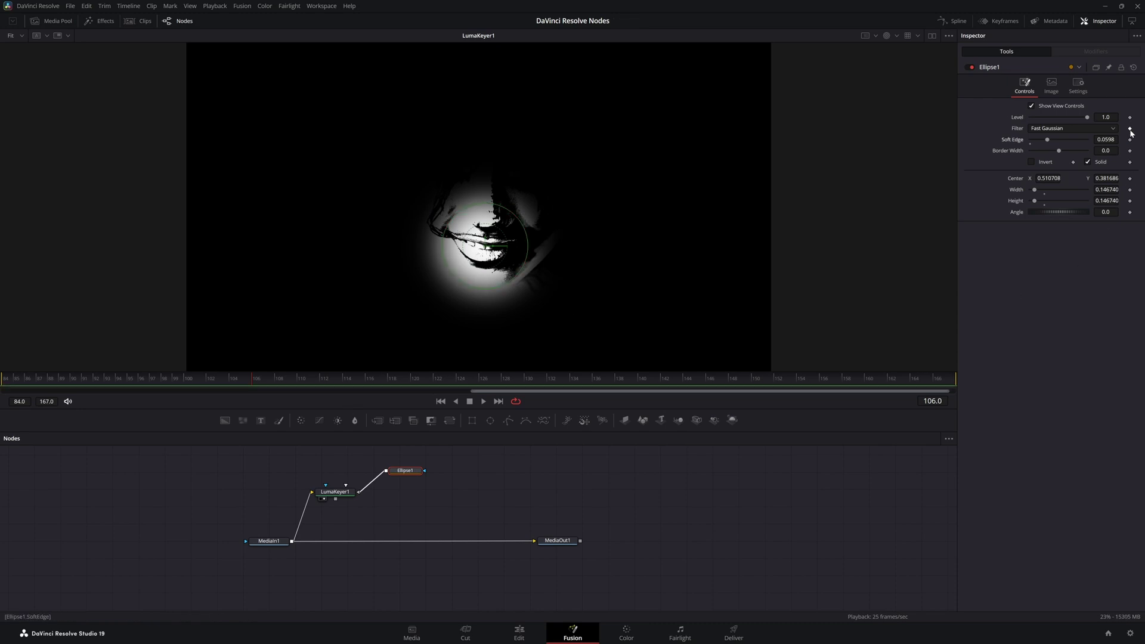
- Keyframe the ellipse Center and reposition it over the mouth at earlier frames, 119 and 128
left_click(1130, 179)
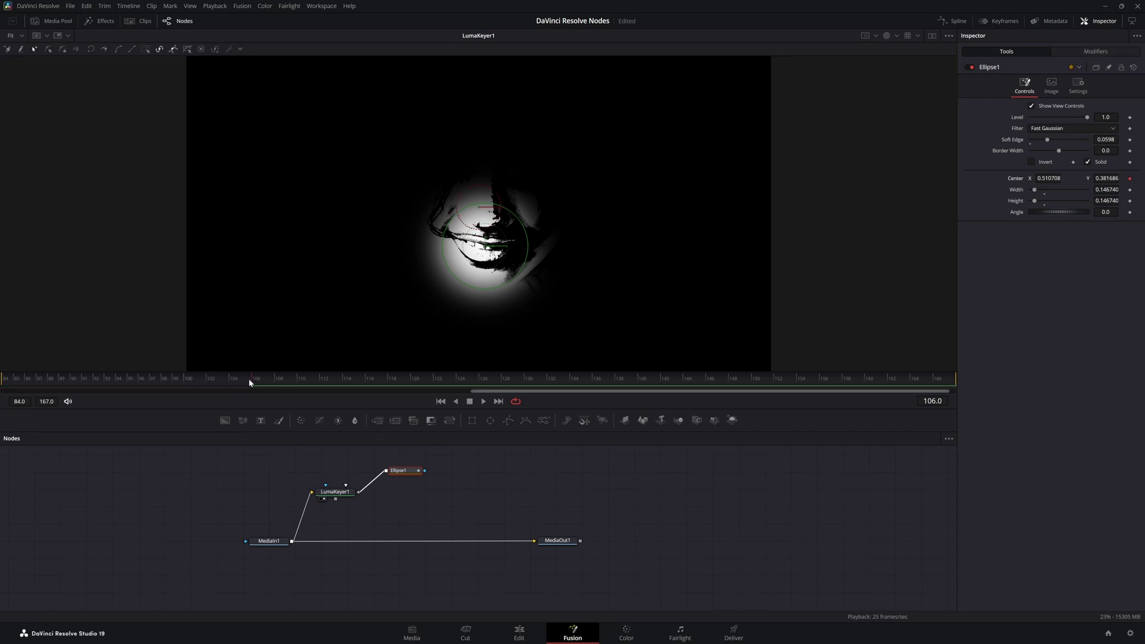
left_click_drag(249, 385, 170, 384)
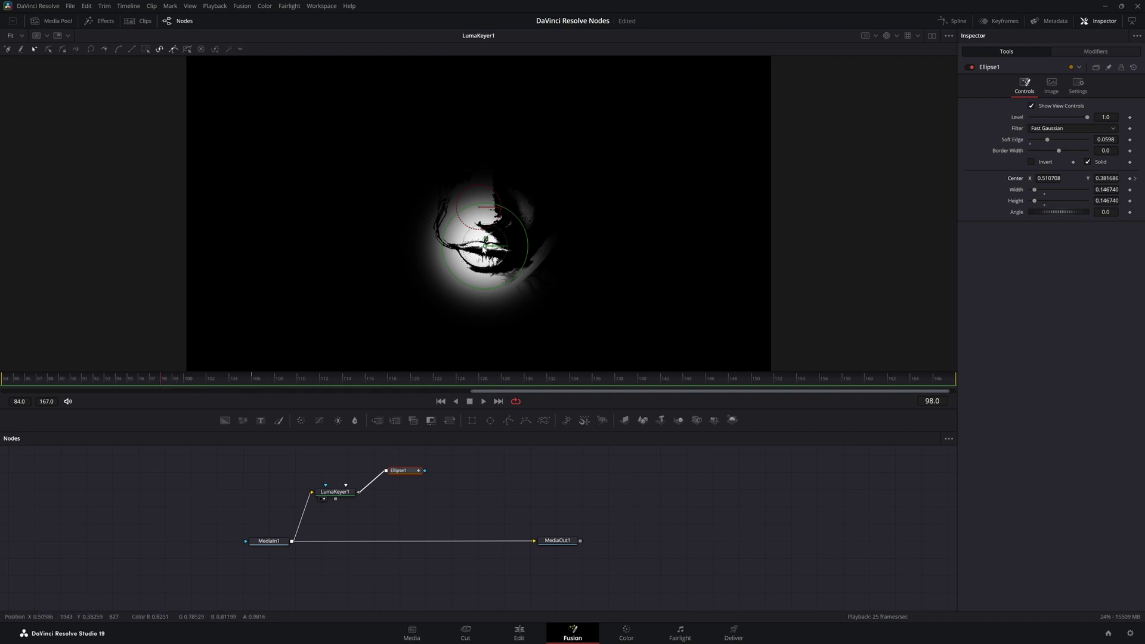
left_click_drag(485, 248, 485, 254)
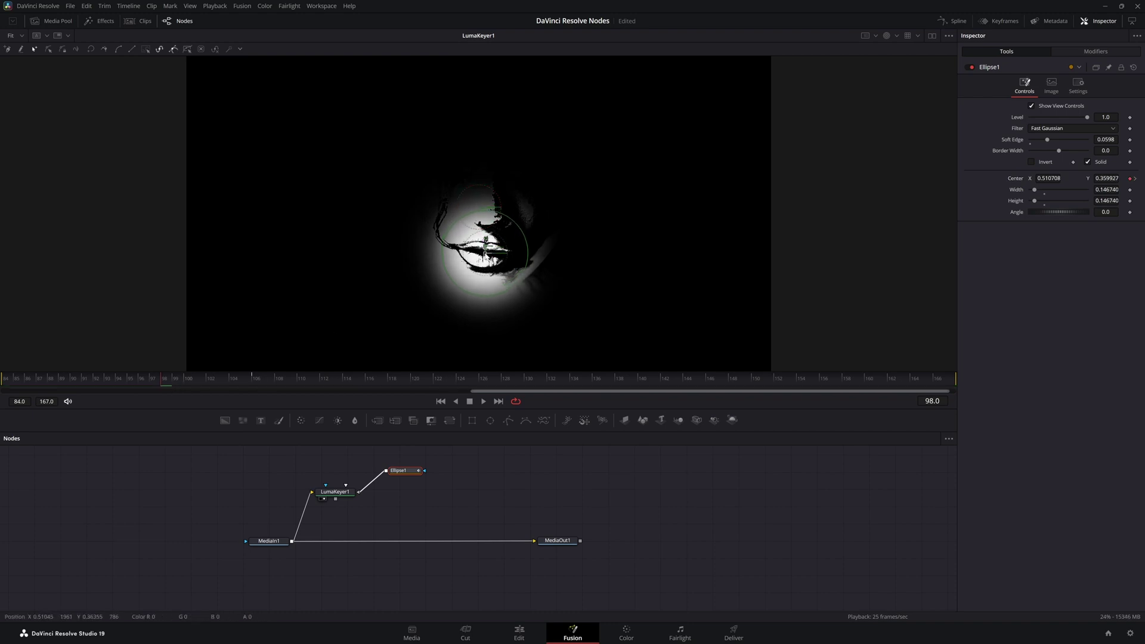
left_click_drag(159, 385, 408, 382)
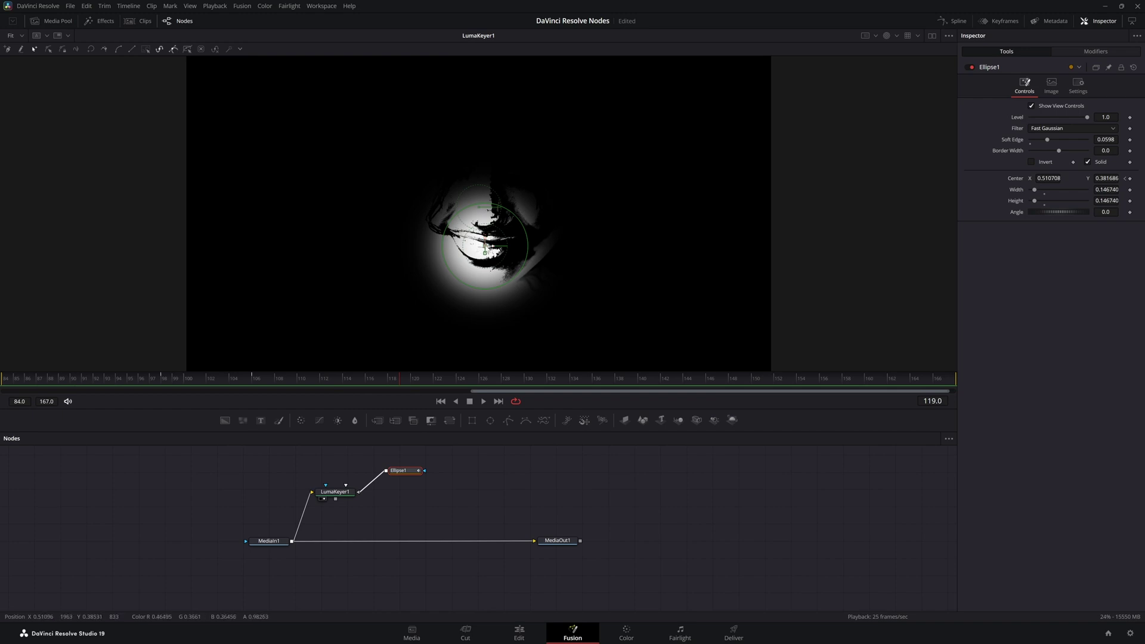
left_click_drag(486, 243, 483, 243)
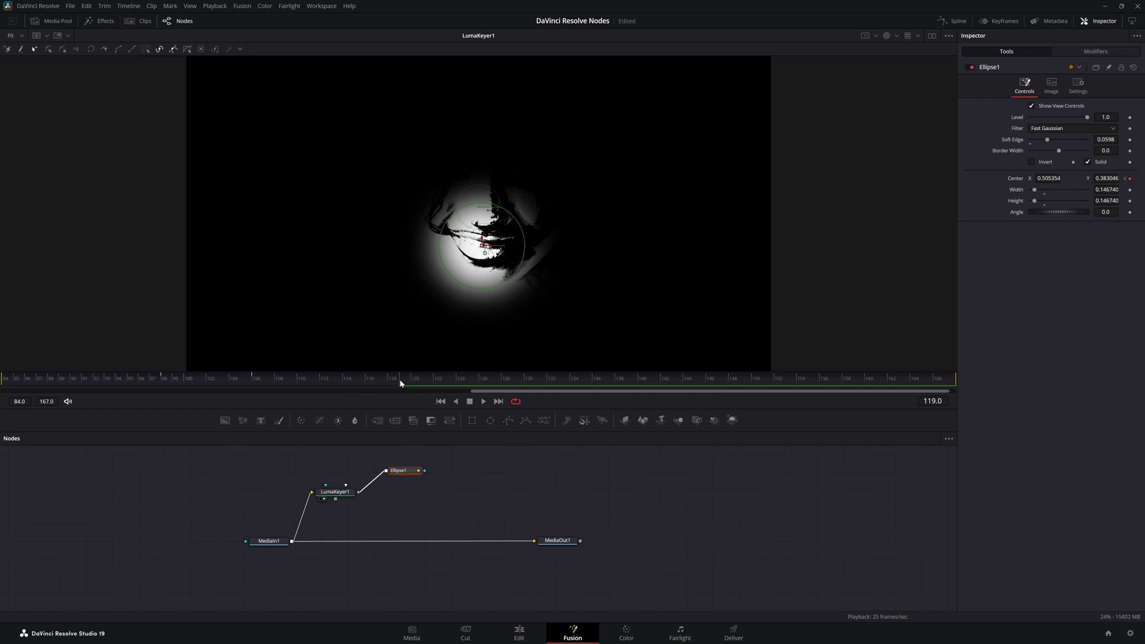
left_click_drag(400, 383, 505, 386)
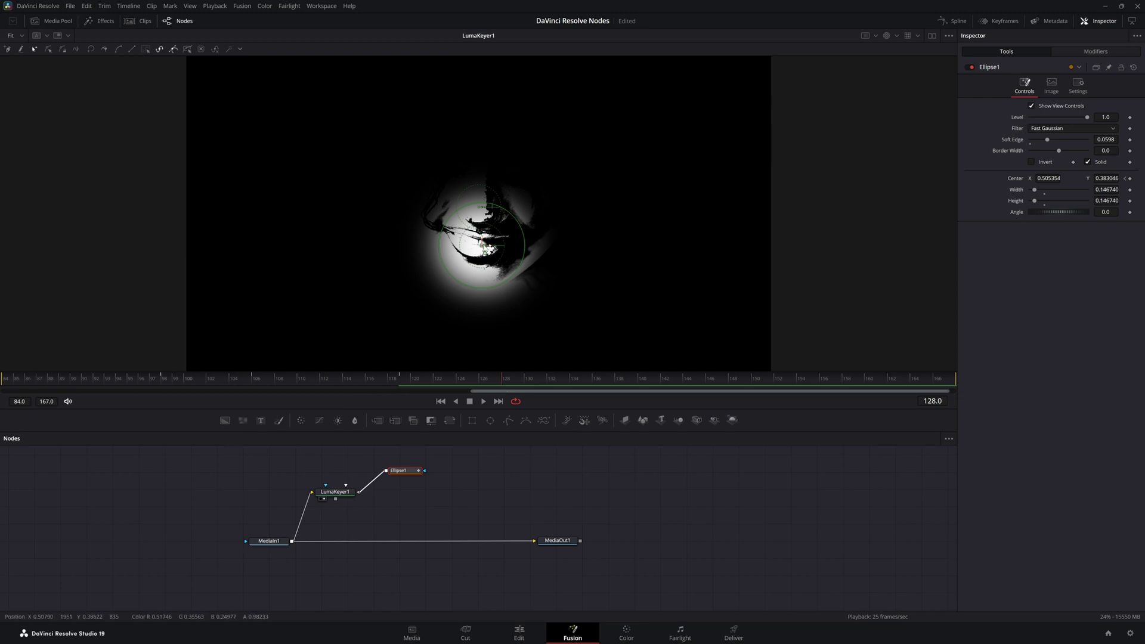
left_click_drag(485, 246, 481, 241)
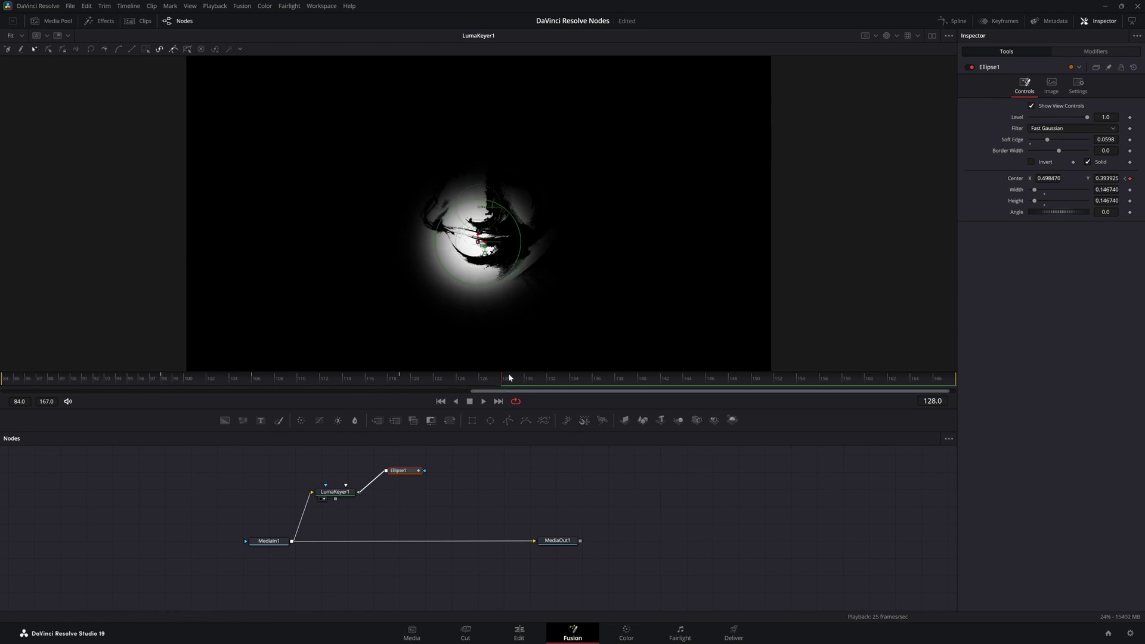
left_click_drag(503, 386, 1, 391)
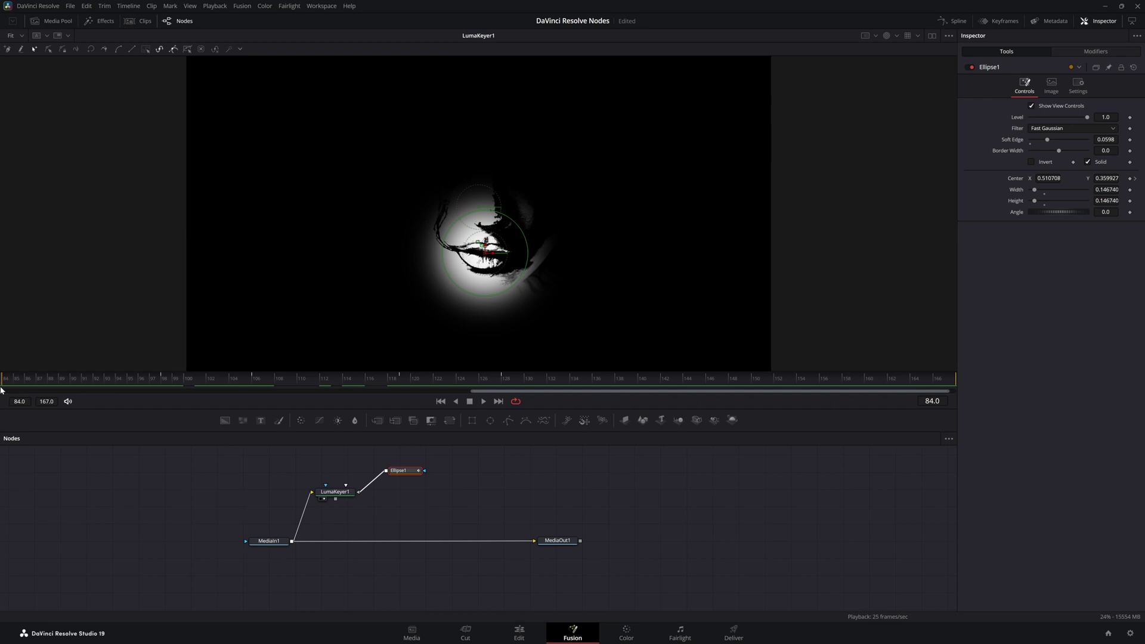
- Insert Merge1 between MediaIn1 and MediaOut1 and feed LumaKeyer1 into its foreground
left_click(889, 37)
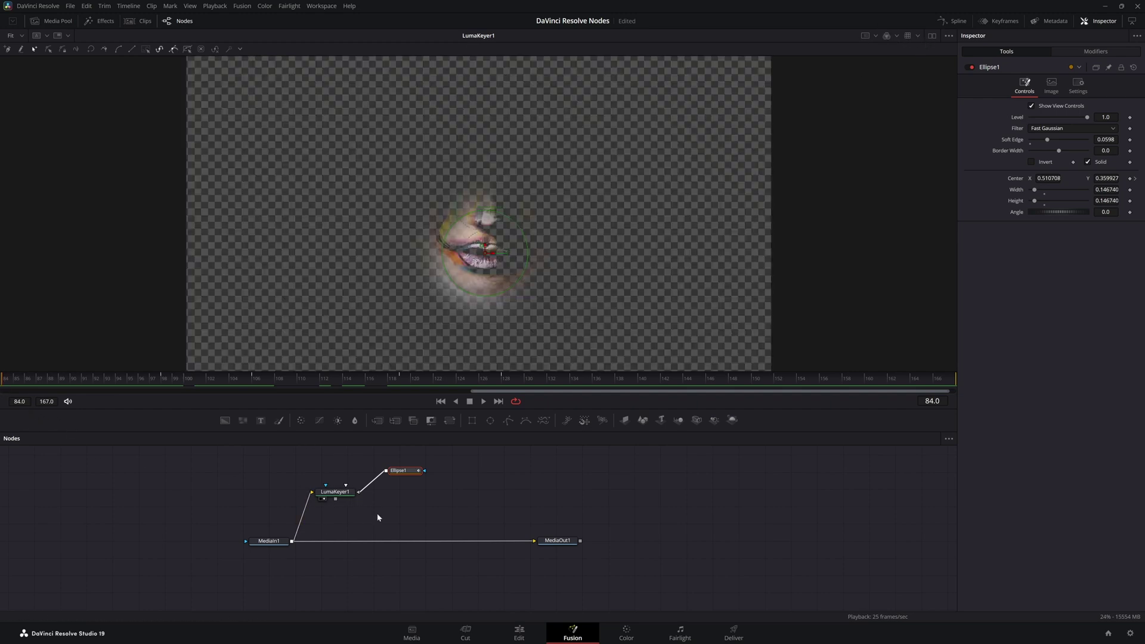
left_click(425, 511)
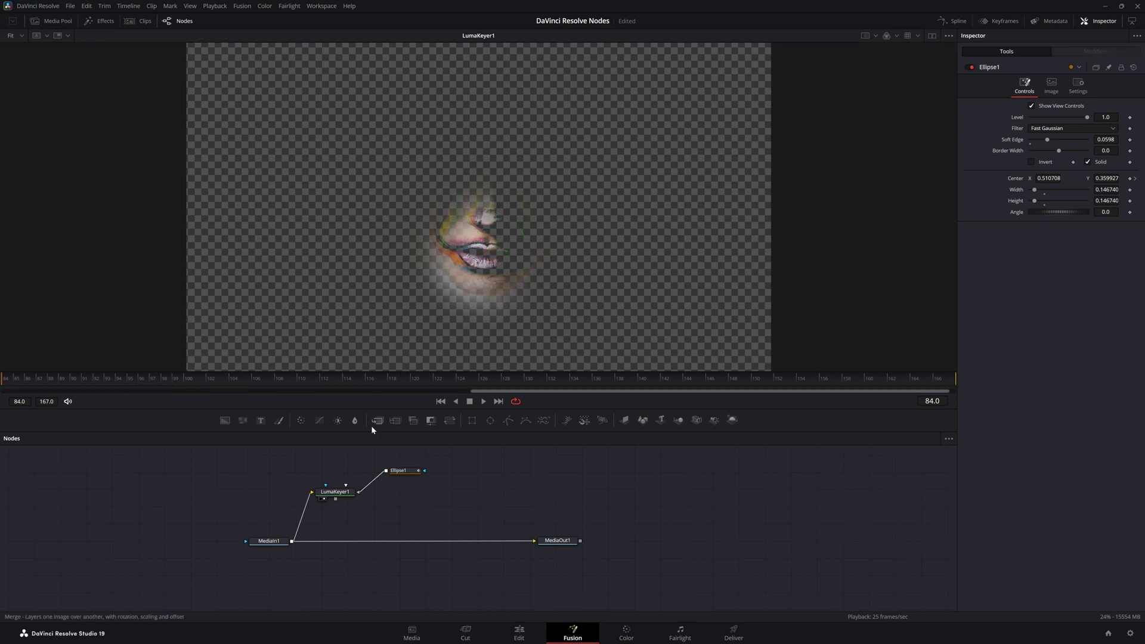
left_click_drag(377, 421, 411, 543)
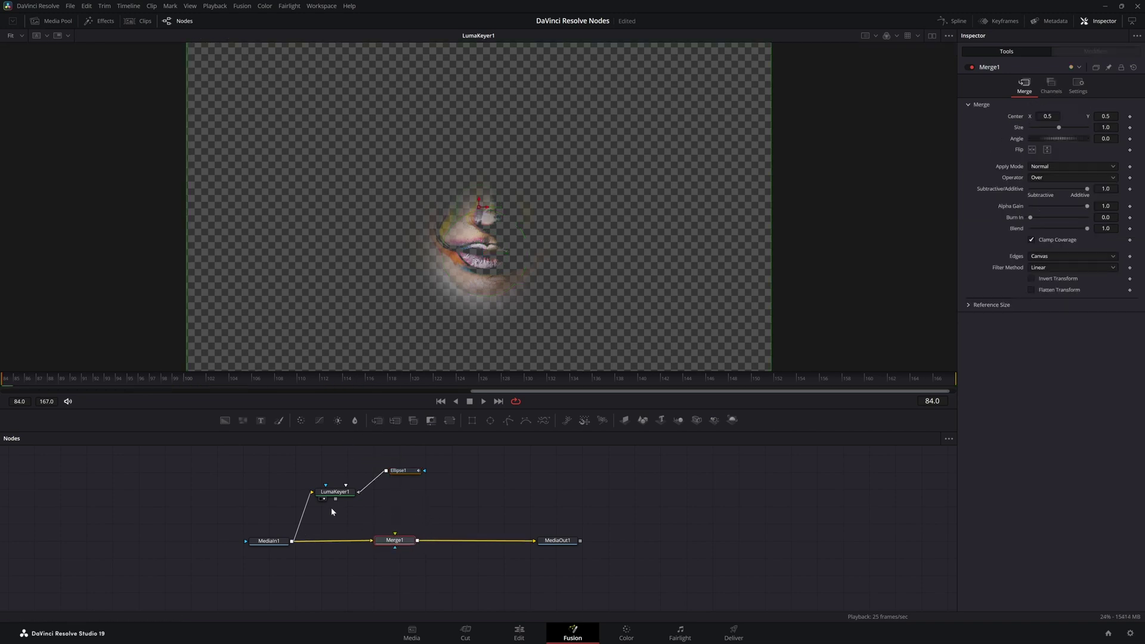
left_click_drag(344, 511, 388, 534)
left_click_drag(338, 495, 397, 493)
left_click(398, 493)
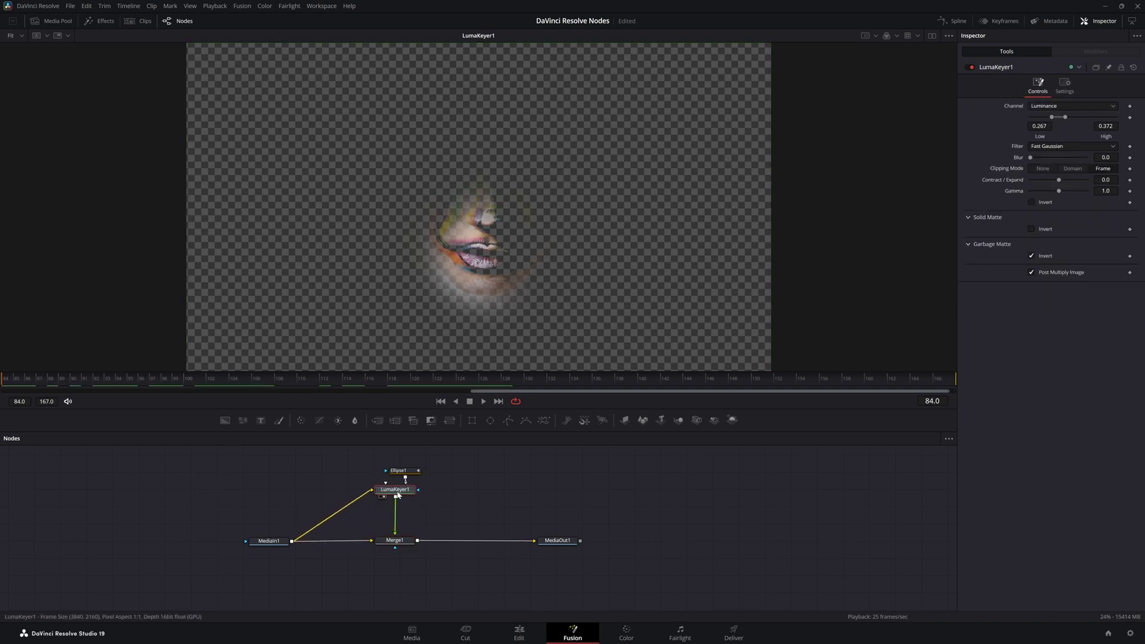
- Add a Duplicate node and insert it between LumaKeyer1 and Merge1
key("shift+space")
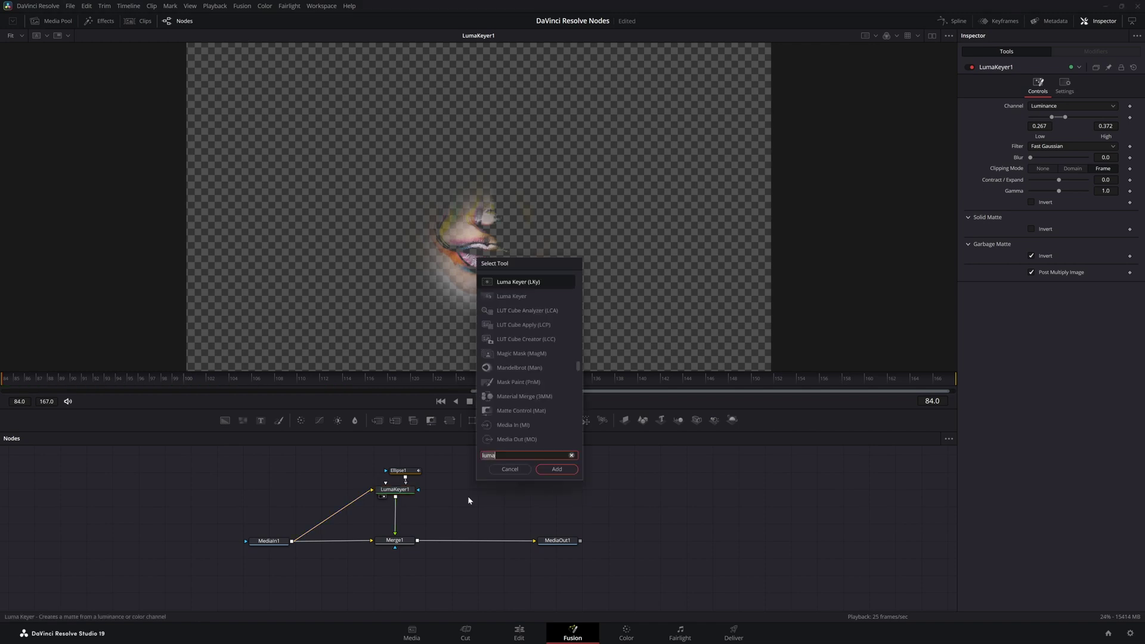
type("du")
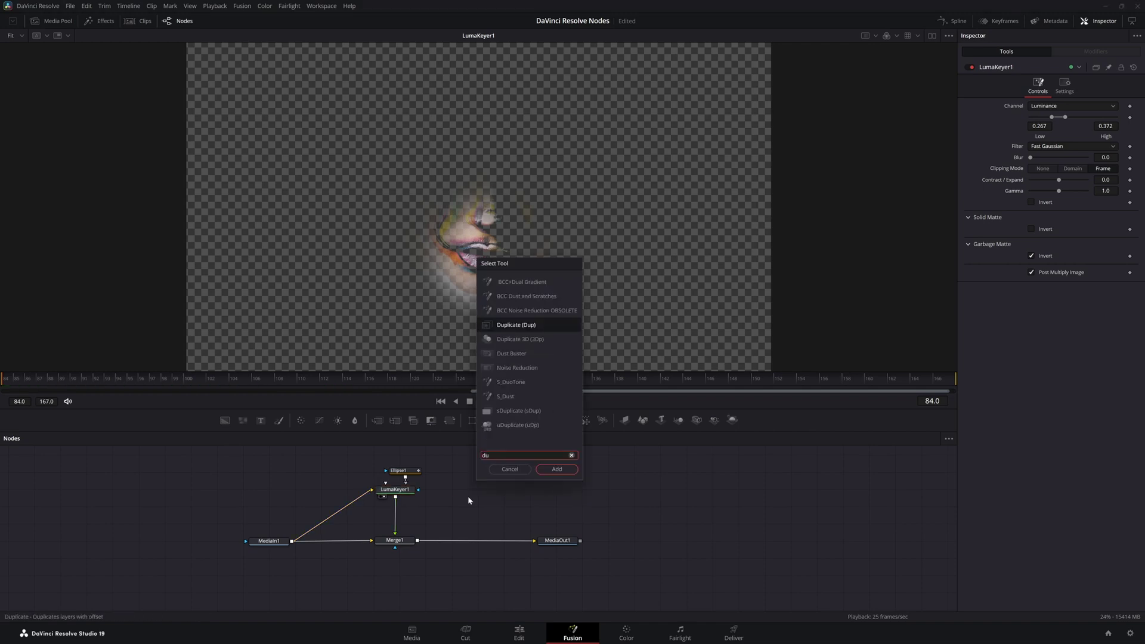
key("Return")
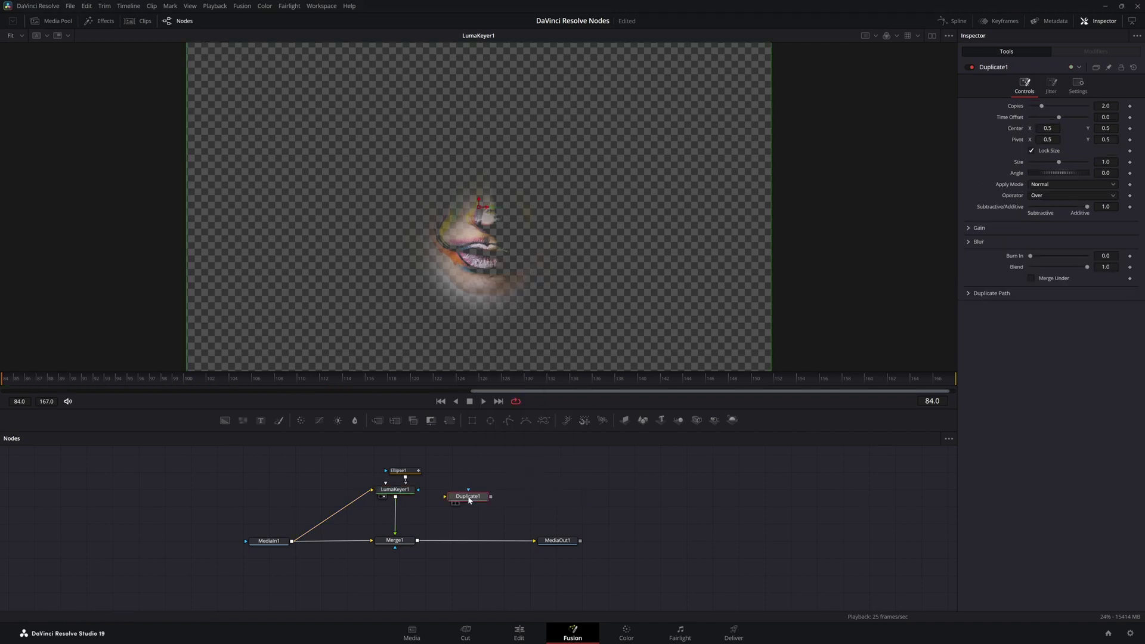
left_click_drag(470, 500, 397, 521)
left_click(395, 541)
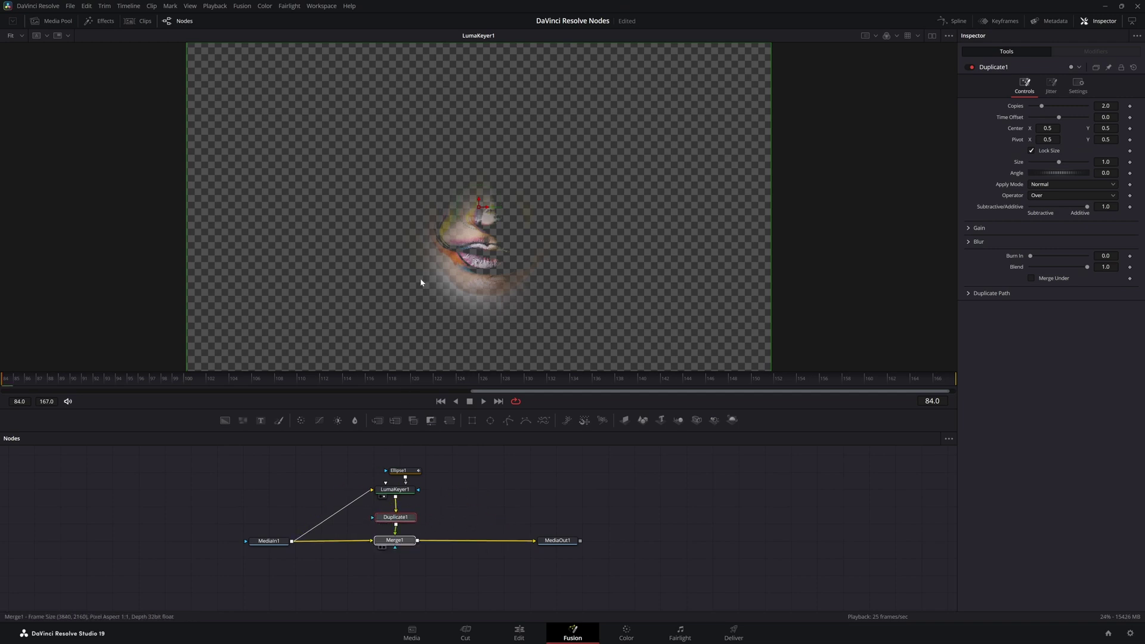
- View Merge1 and set Duplicate1 to 4 copies with a Time Offset of 2, checking frames 99–101
key("1")
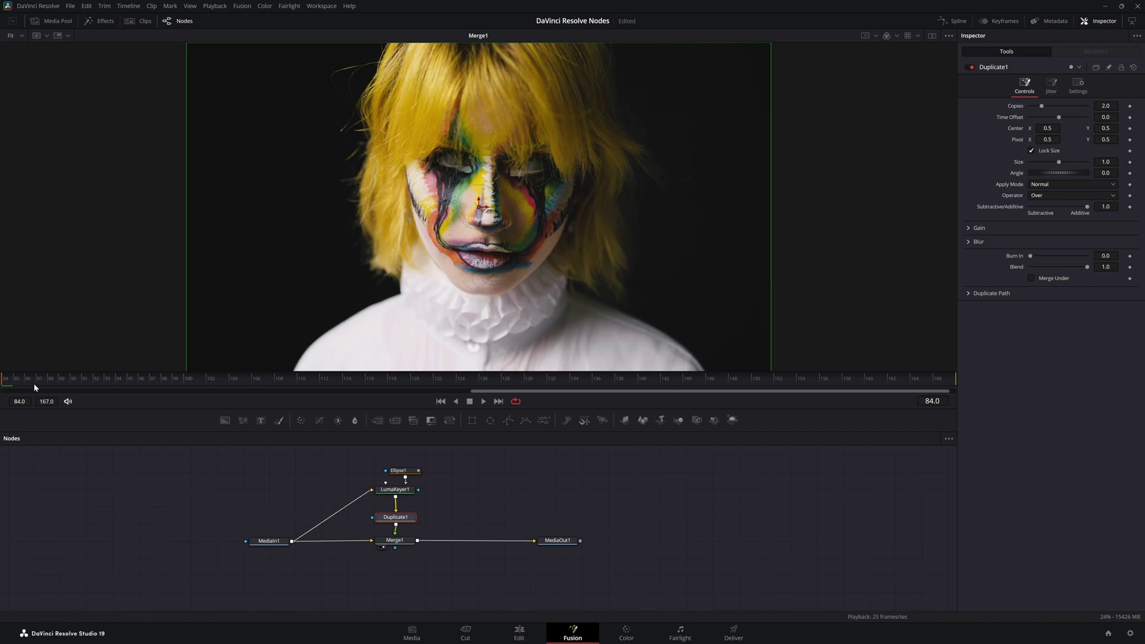
left_click_drag(3, 384, 210, 401)
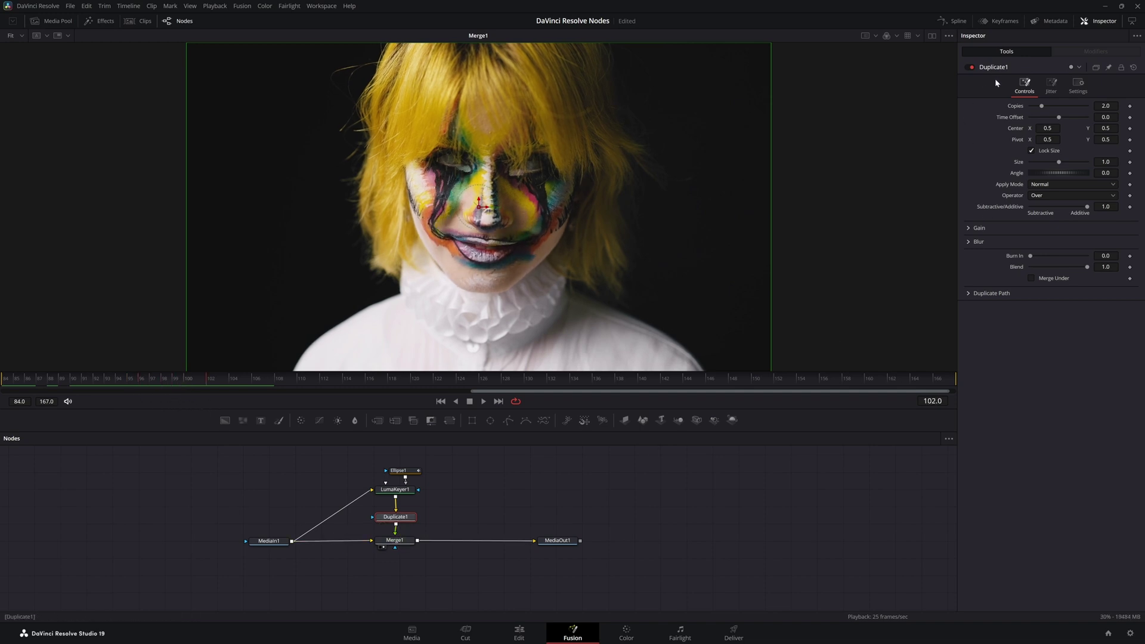
left_click(1106, 106)
key("Tab")
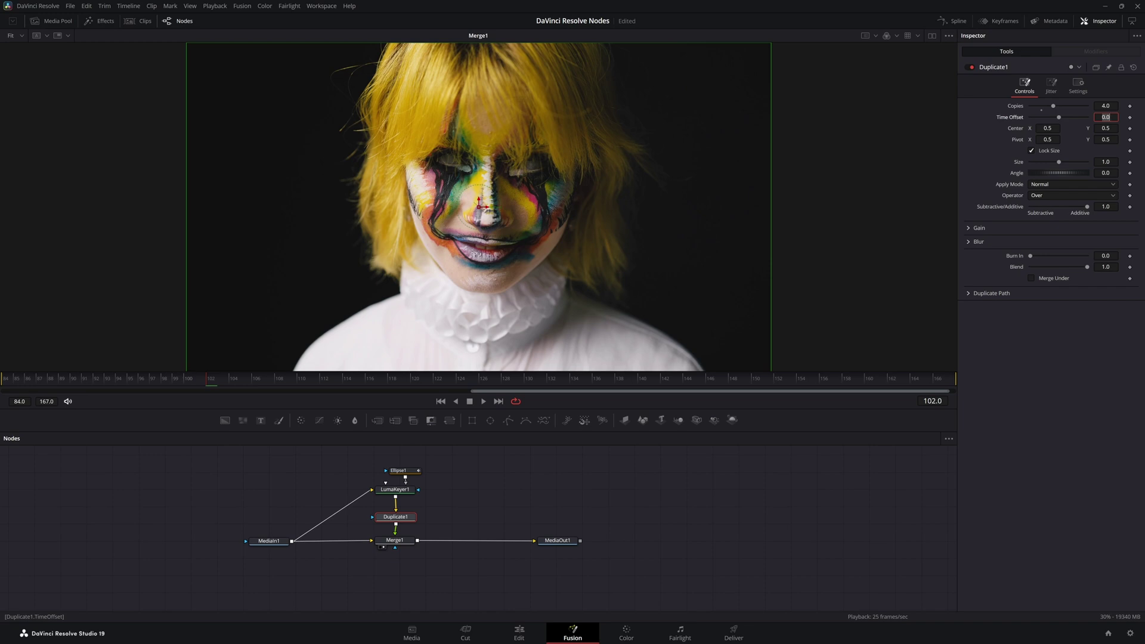
key("Tab")
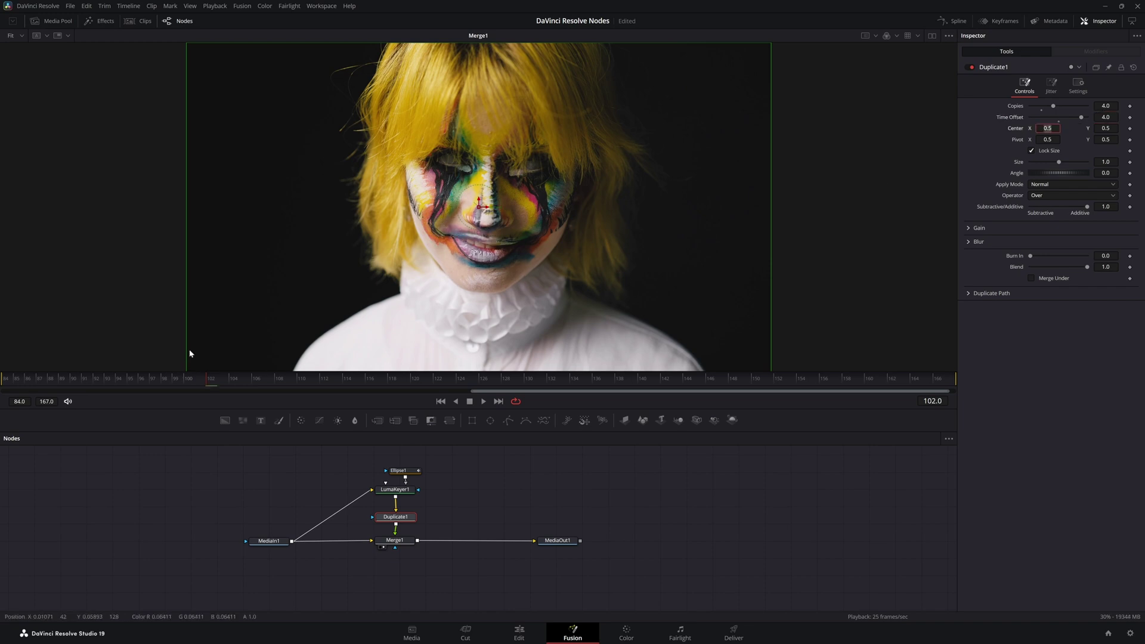
left_click(195, 382)
mouse_move(195, 386)
left_mouse_down()
mouse_move(14, 394)
mouse_move(174, 395)
left_mouse_up()
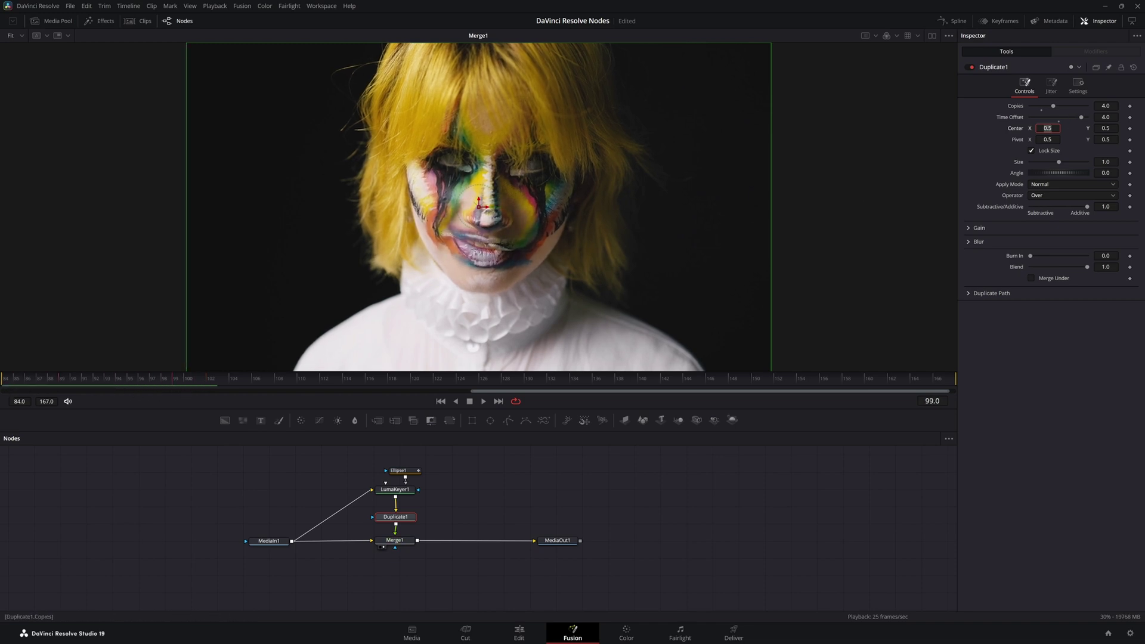
left_click(1106, 117)
key("Tab")
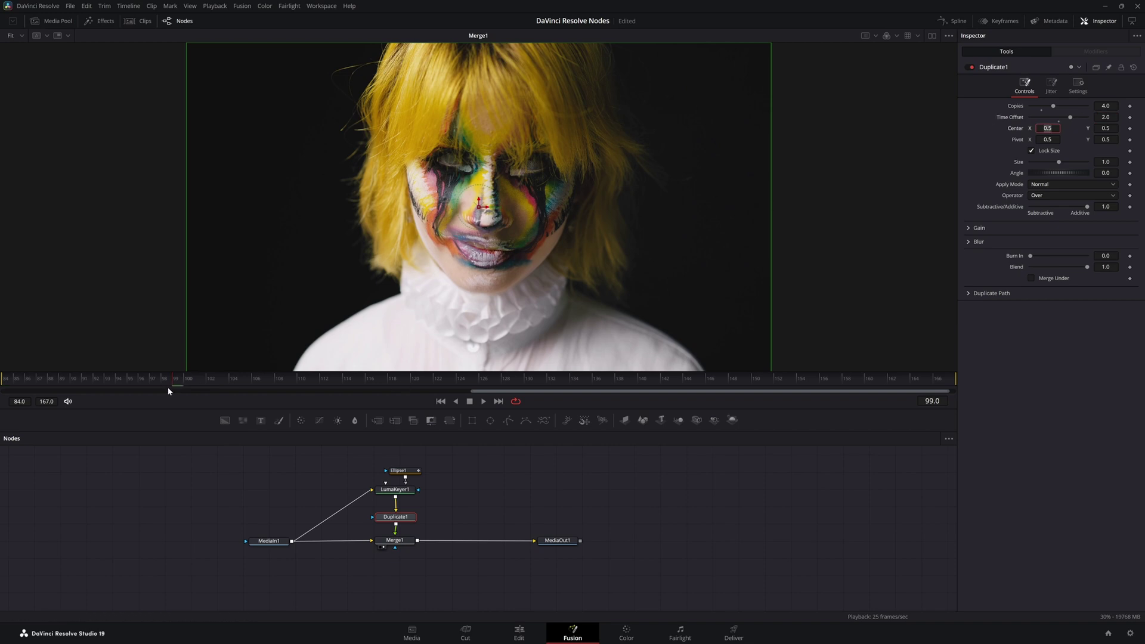
left_click_drag(145, 384, 5, 385)
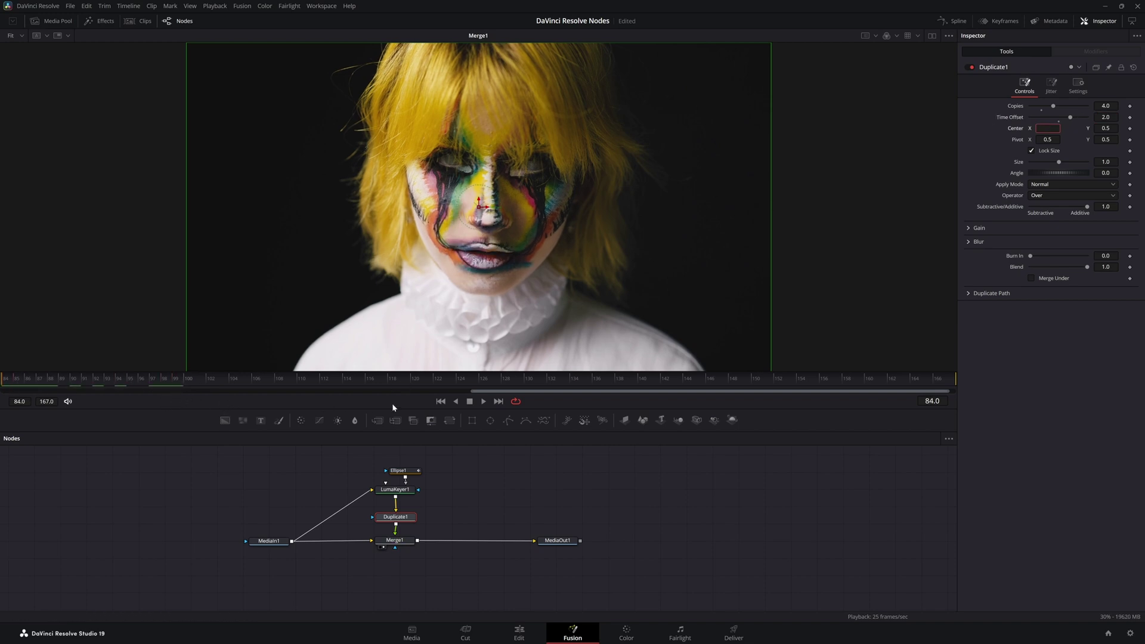
left_click(484, 403)
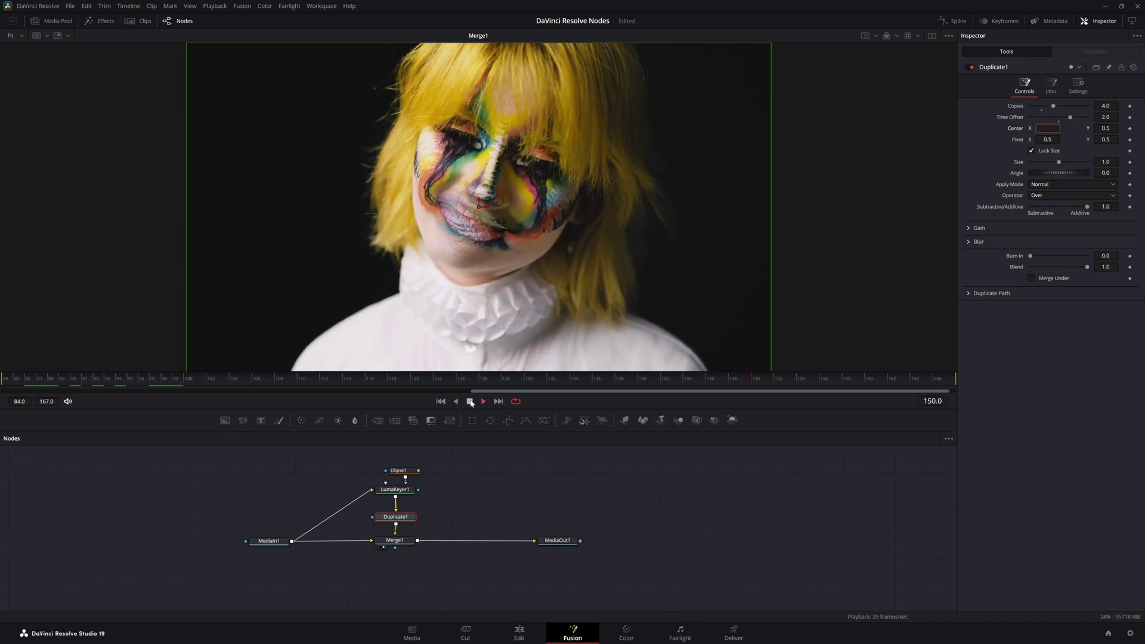
left_click(470, 402)
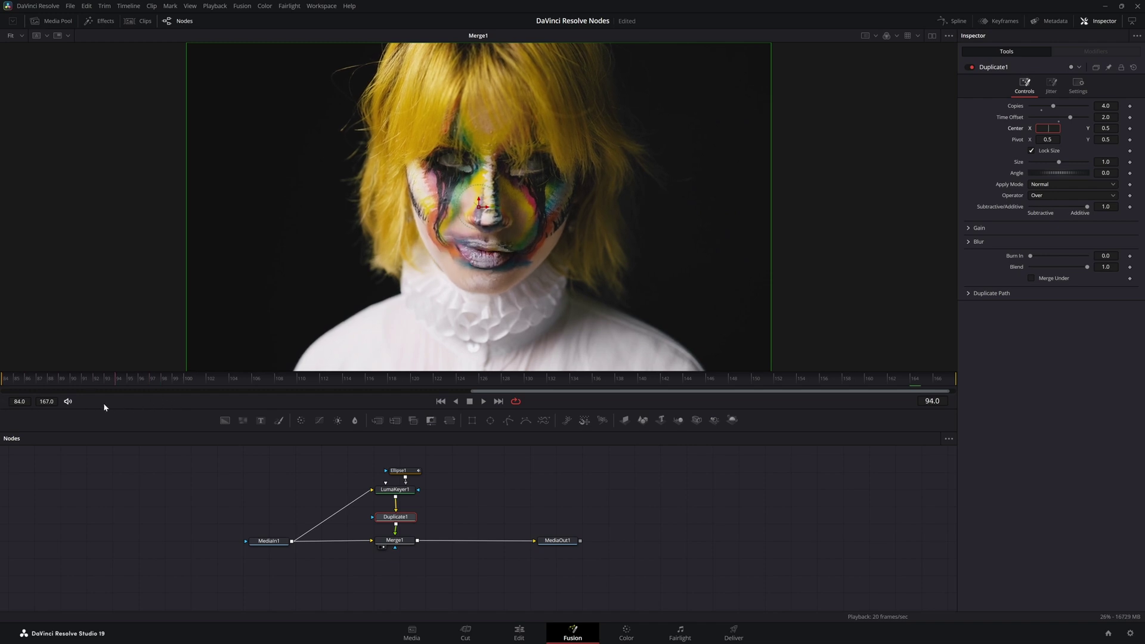
left_click_drag(139, 403, 188, 404)
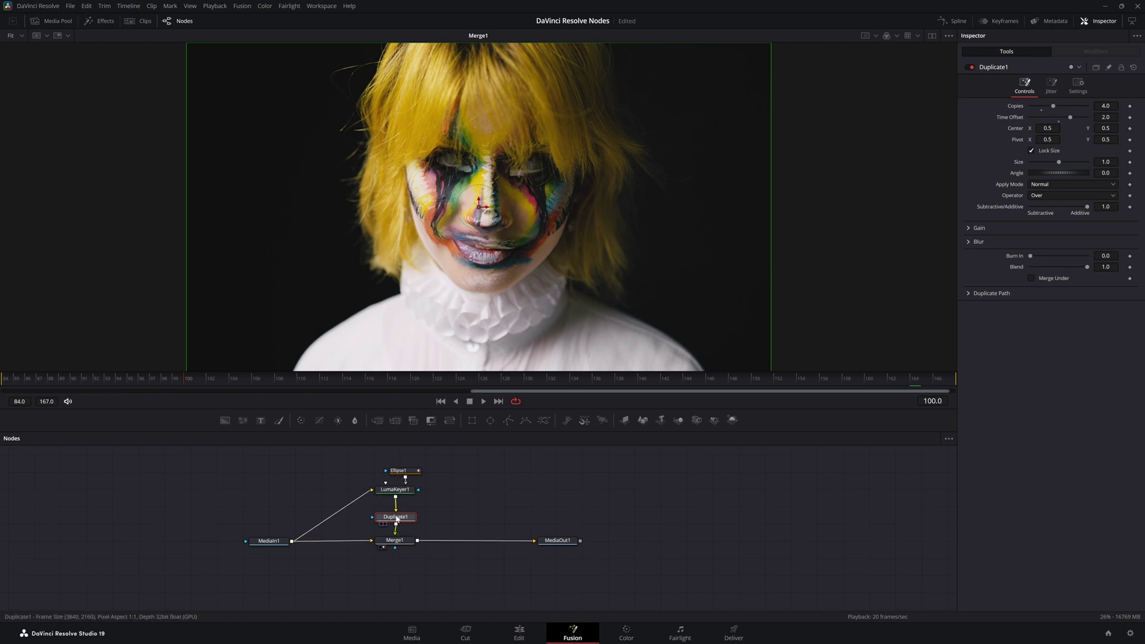
- Save the project and keyframe Duplicate1's Blend at 1.0 at frame 84 and frame 108
left_click_drag(185, 390, 1, 385)
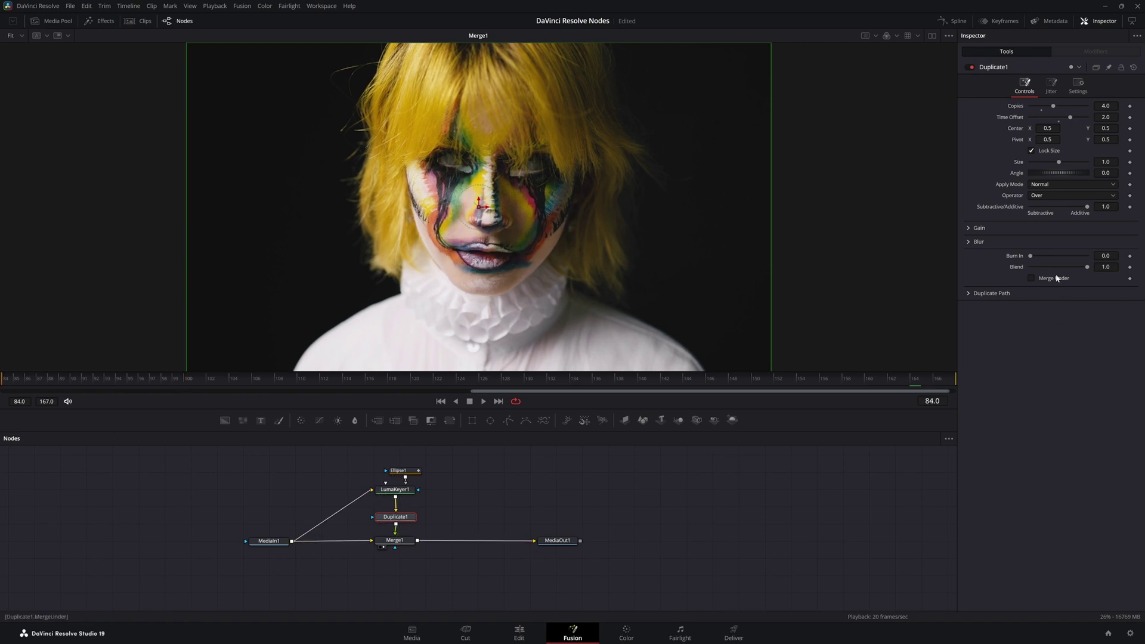
key("ctrl+s")
left_click(1130, 268)
left_click_drag(3, 383, 284, 383)
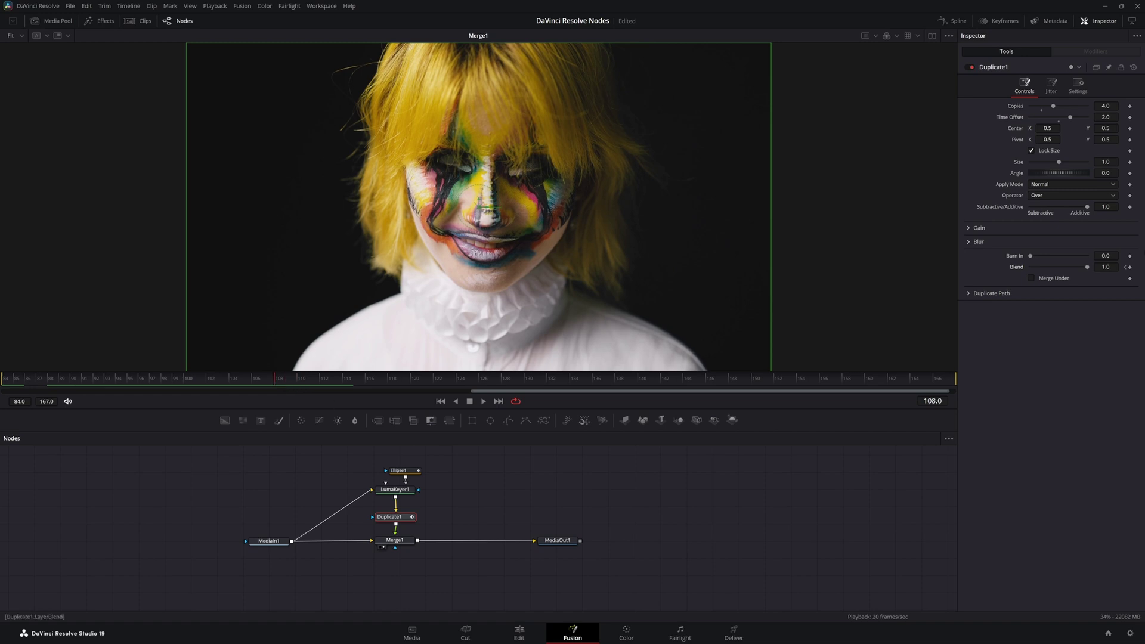
left_click(1130, 268)
- Drag Blend to 0.0 at frame 115 and play back to check the fade
left_click_drag(285, 387, 356, 387)
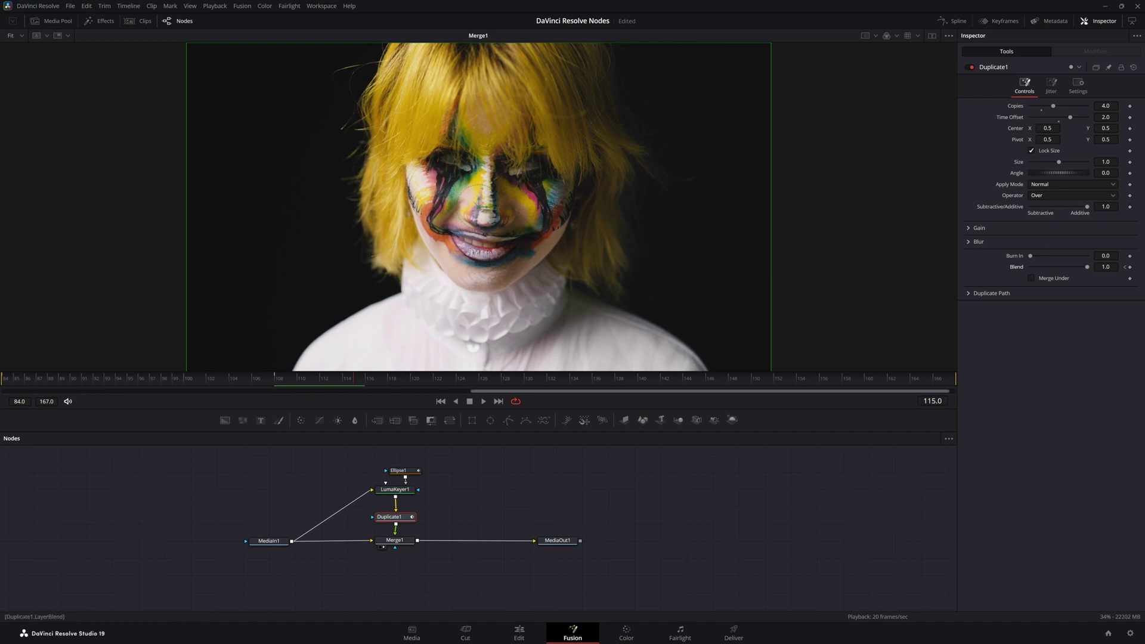
left_click_drag(1088, 267, 983, 267)
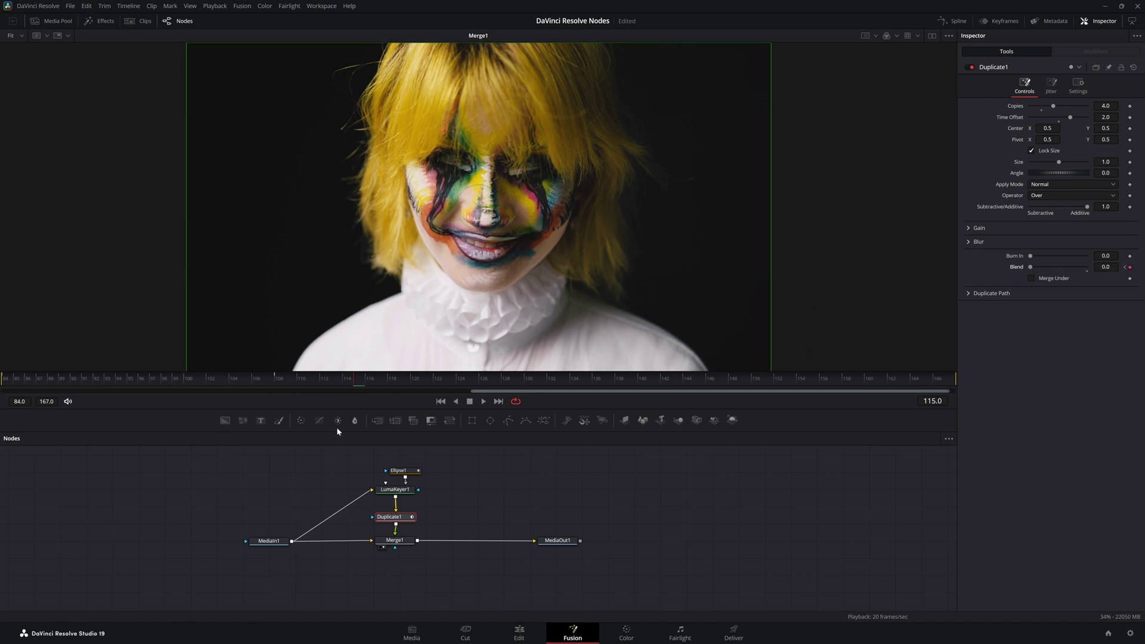
left_click(441, 401)
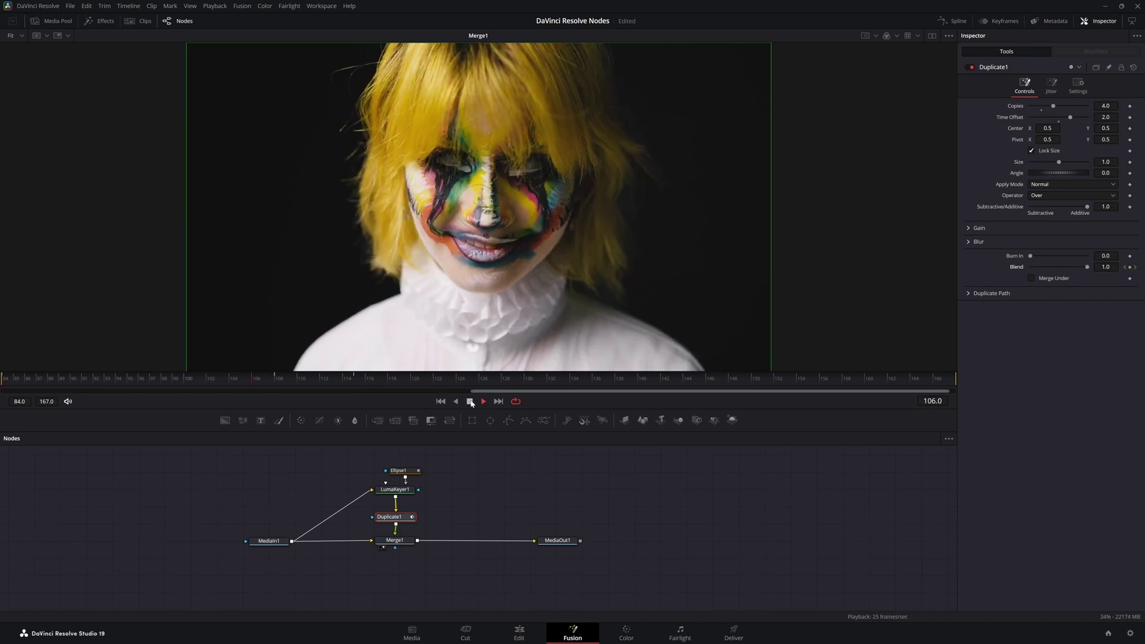
left_click(439, 401)
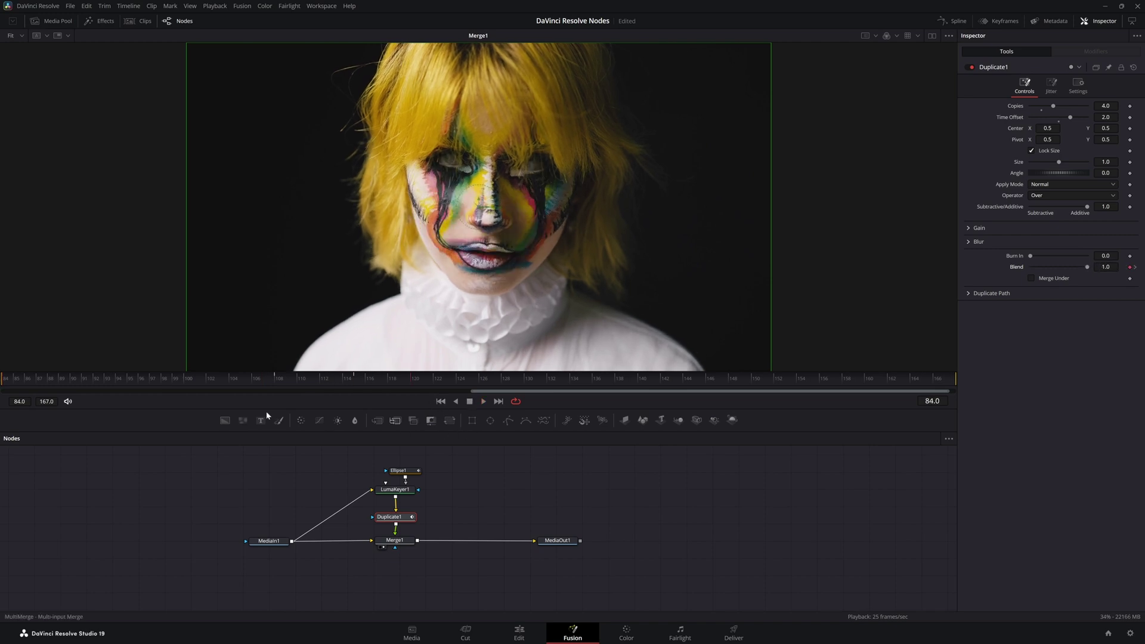
left_click(213, 380)
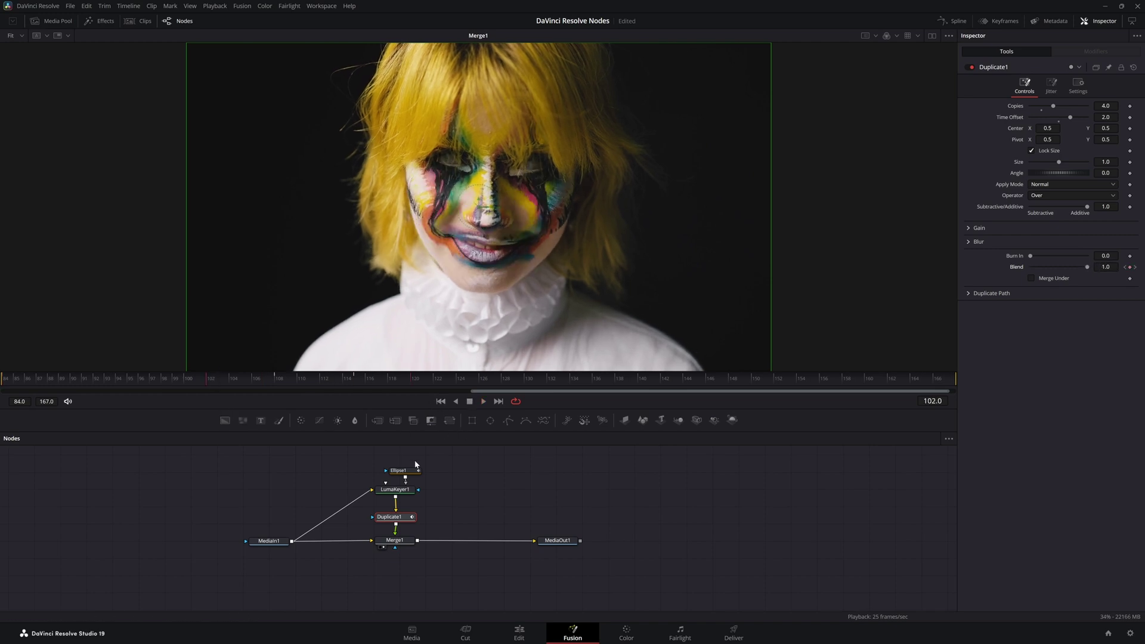
left_click_drag(221, 387, 173, 388)
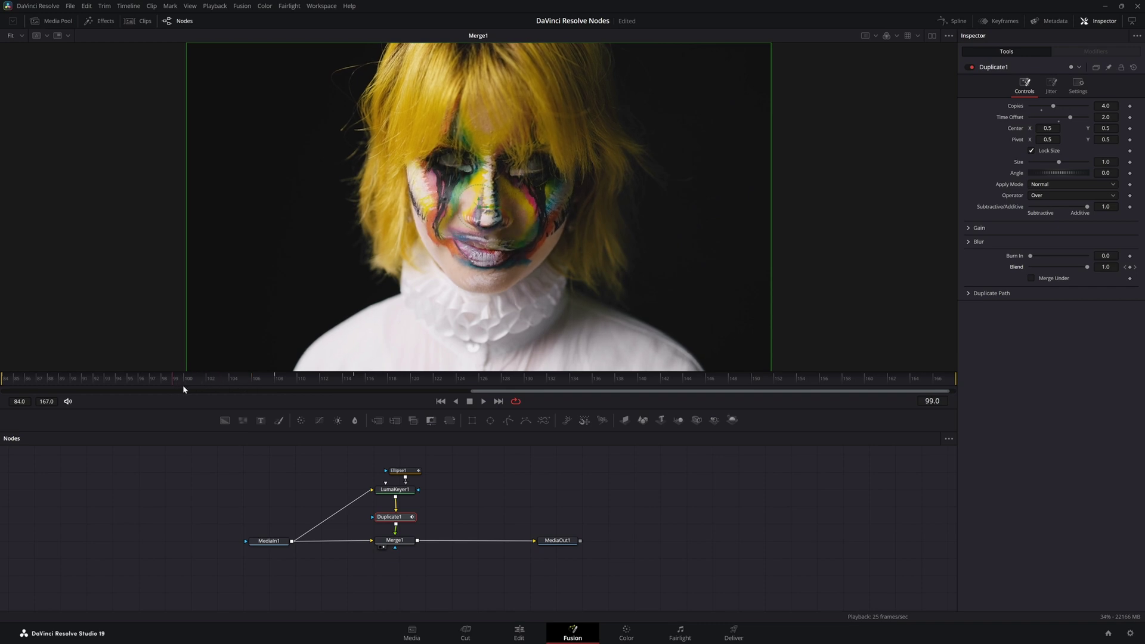
- Blur the LumaKeyer1 matte edge to about 1.57
left_click(395, 489)
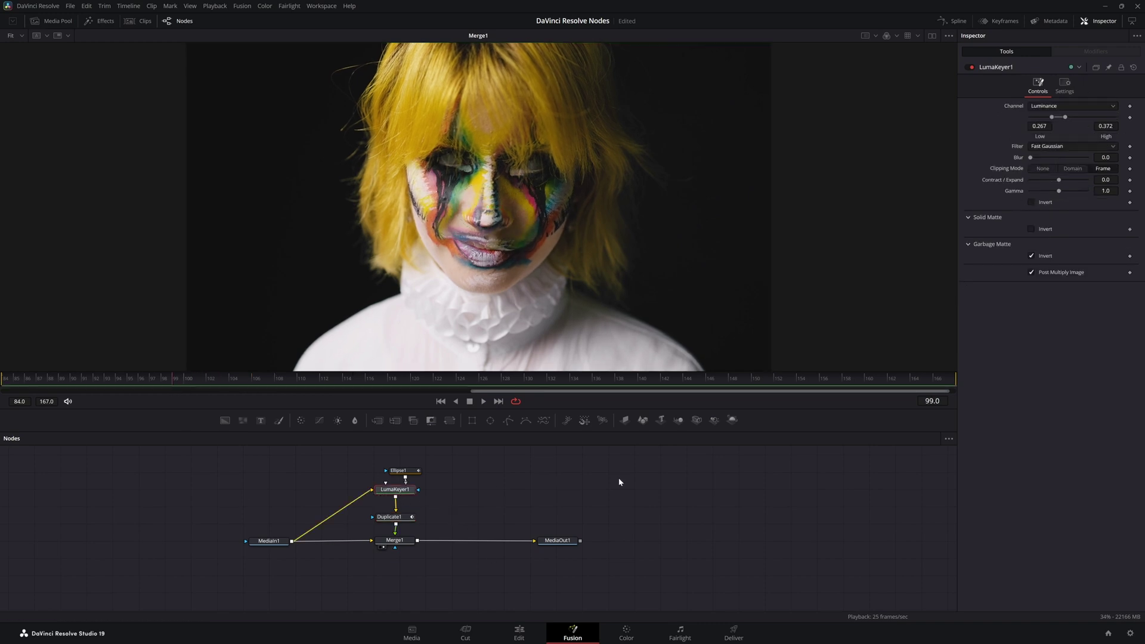
left_click(1037, 158)
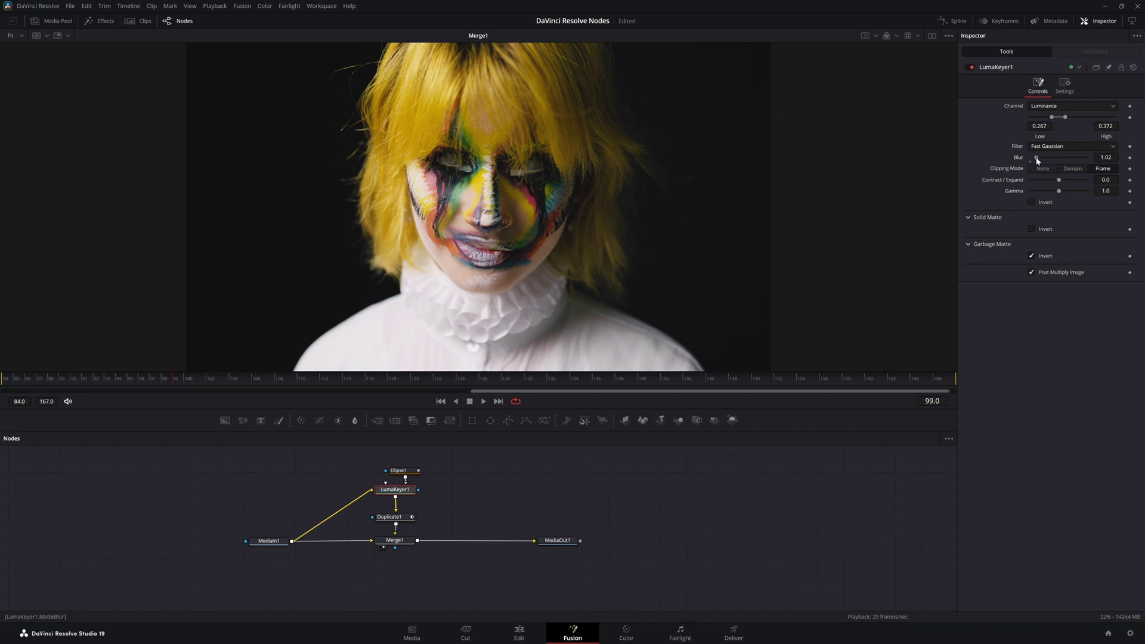
left_click_drag(1037, 160, 1045, 163)
- Give Duplicate1's copies a near-zero blur of 0.00002 and return the playhead to frame 84
left_click(396, 520)
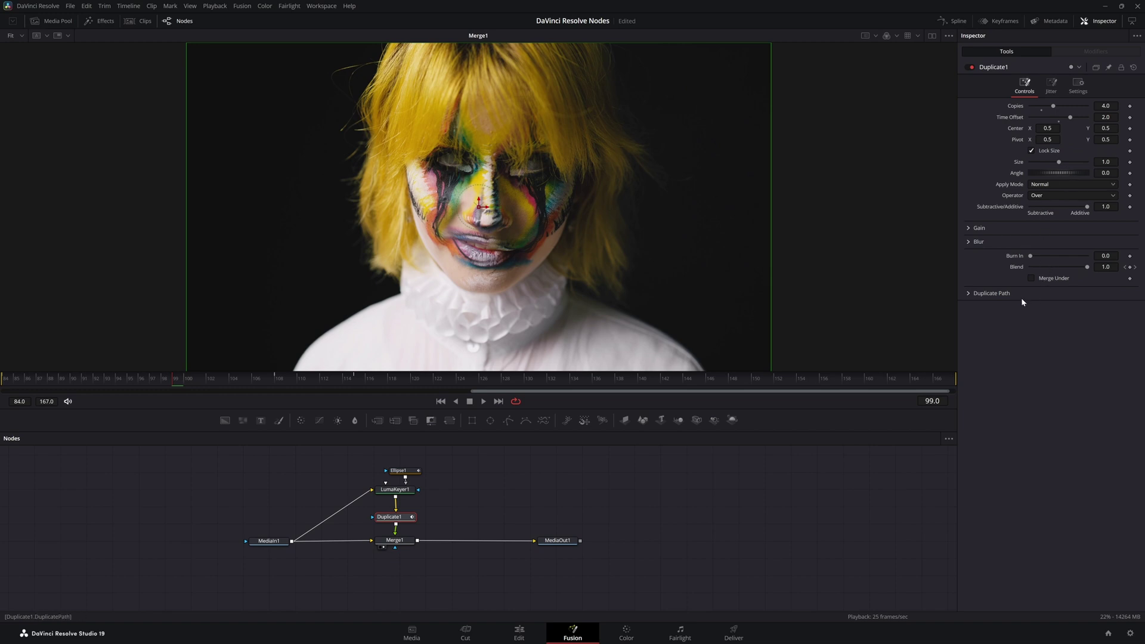
left_click(969, 242)
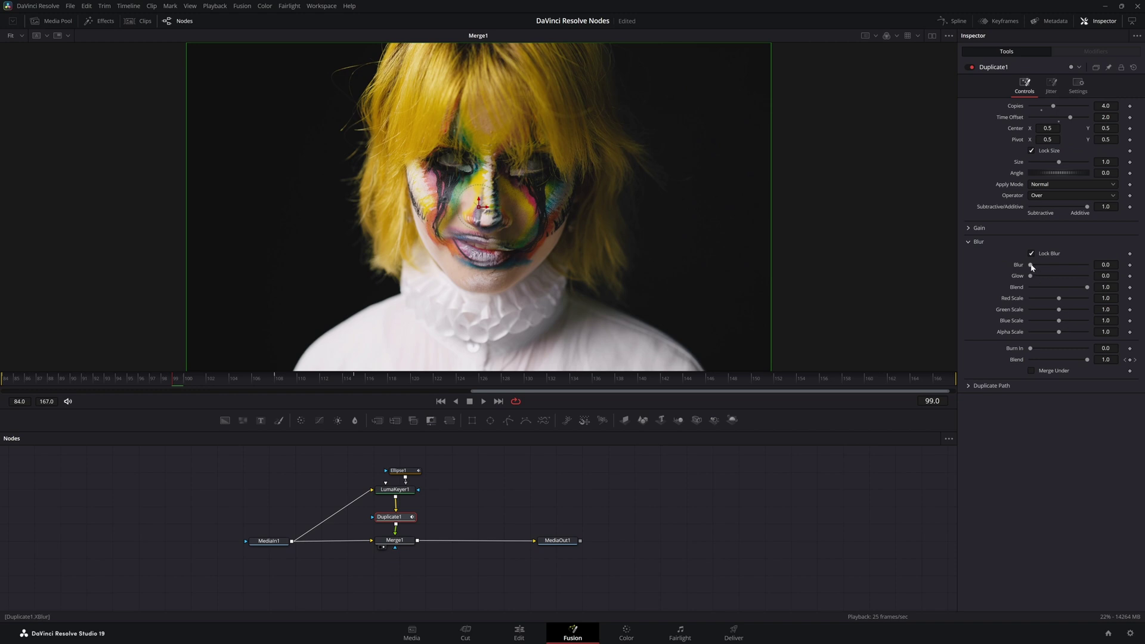
left_click_drag(1035, 267, 1033, 266)
left_click(441, 402)
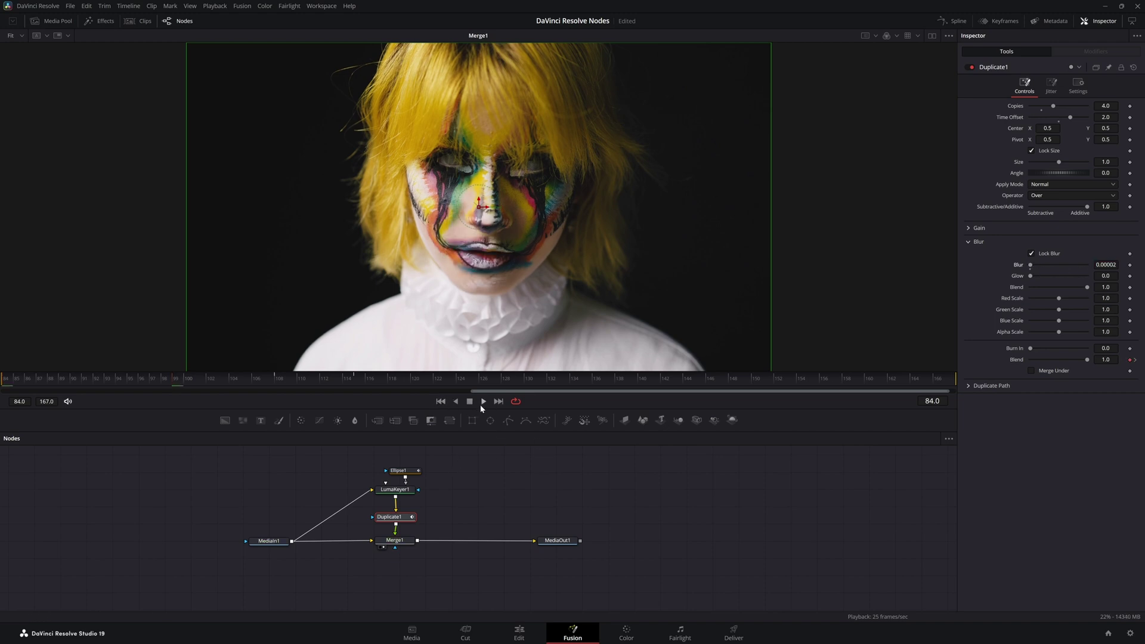
- Play the comp, show MediaOut1's final output in the viewer, and reselect LumaKeyer1
left_click(483, 402)
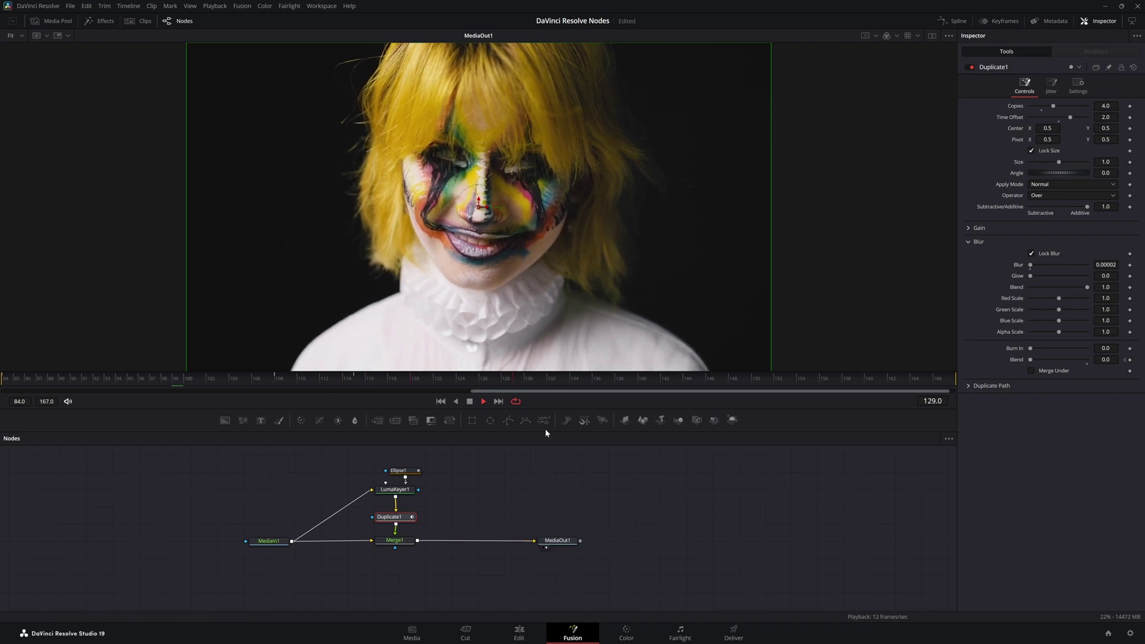
left_click(564, 536)
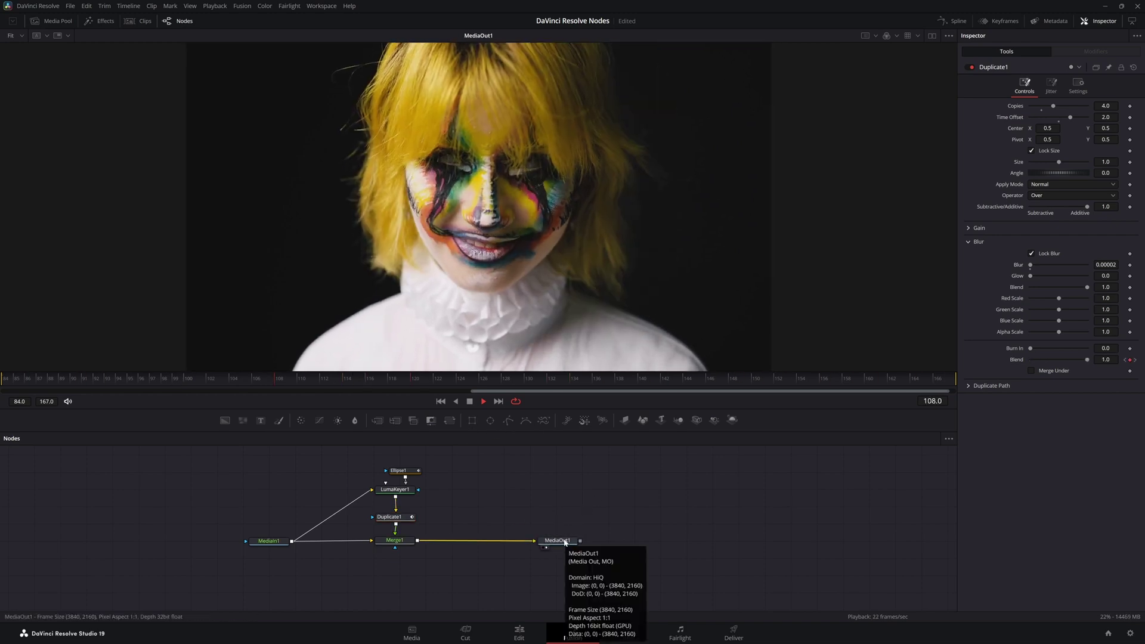
left_click(396, 491)
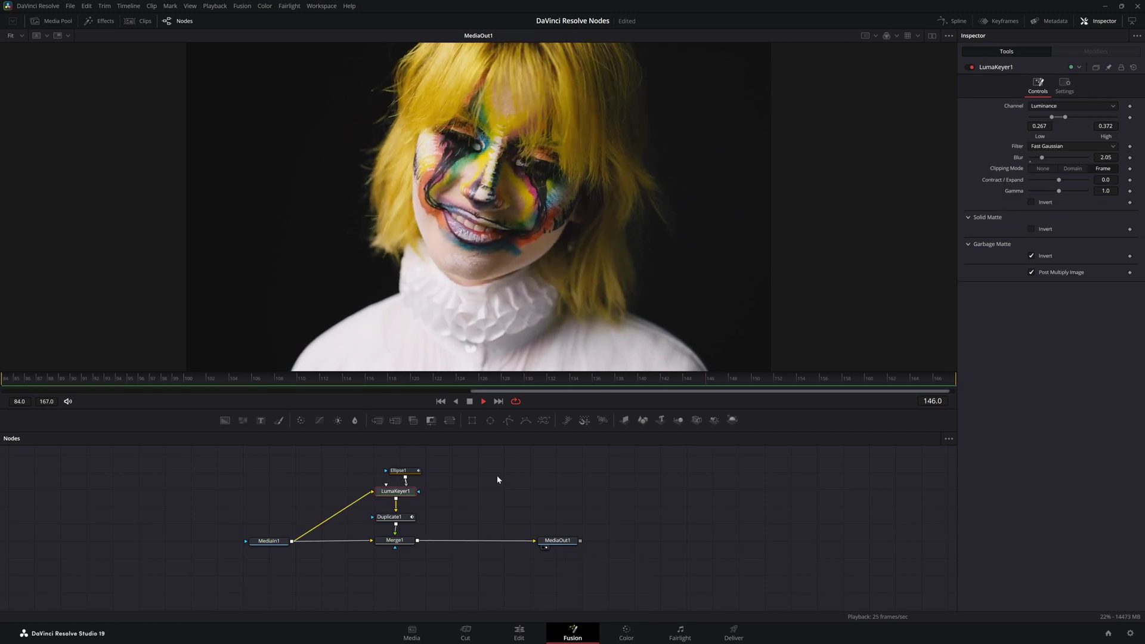